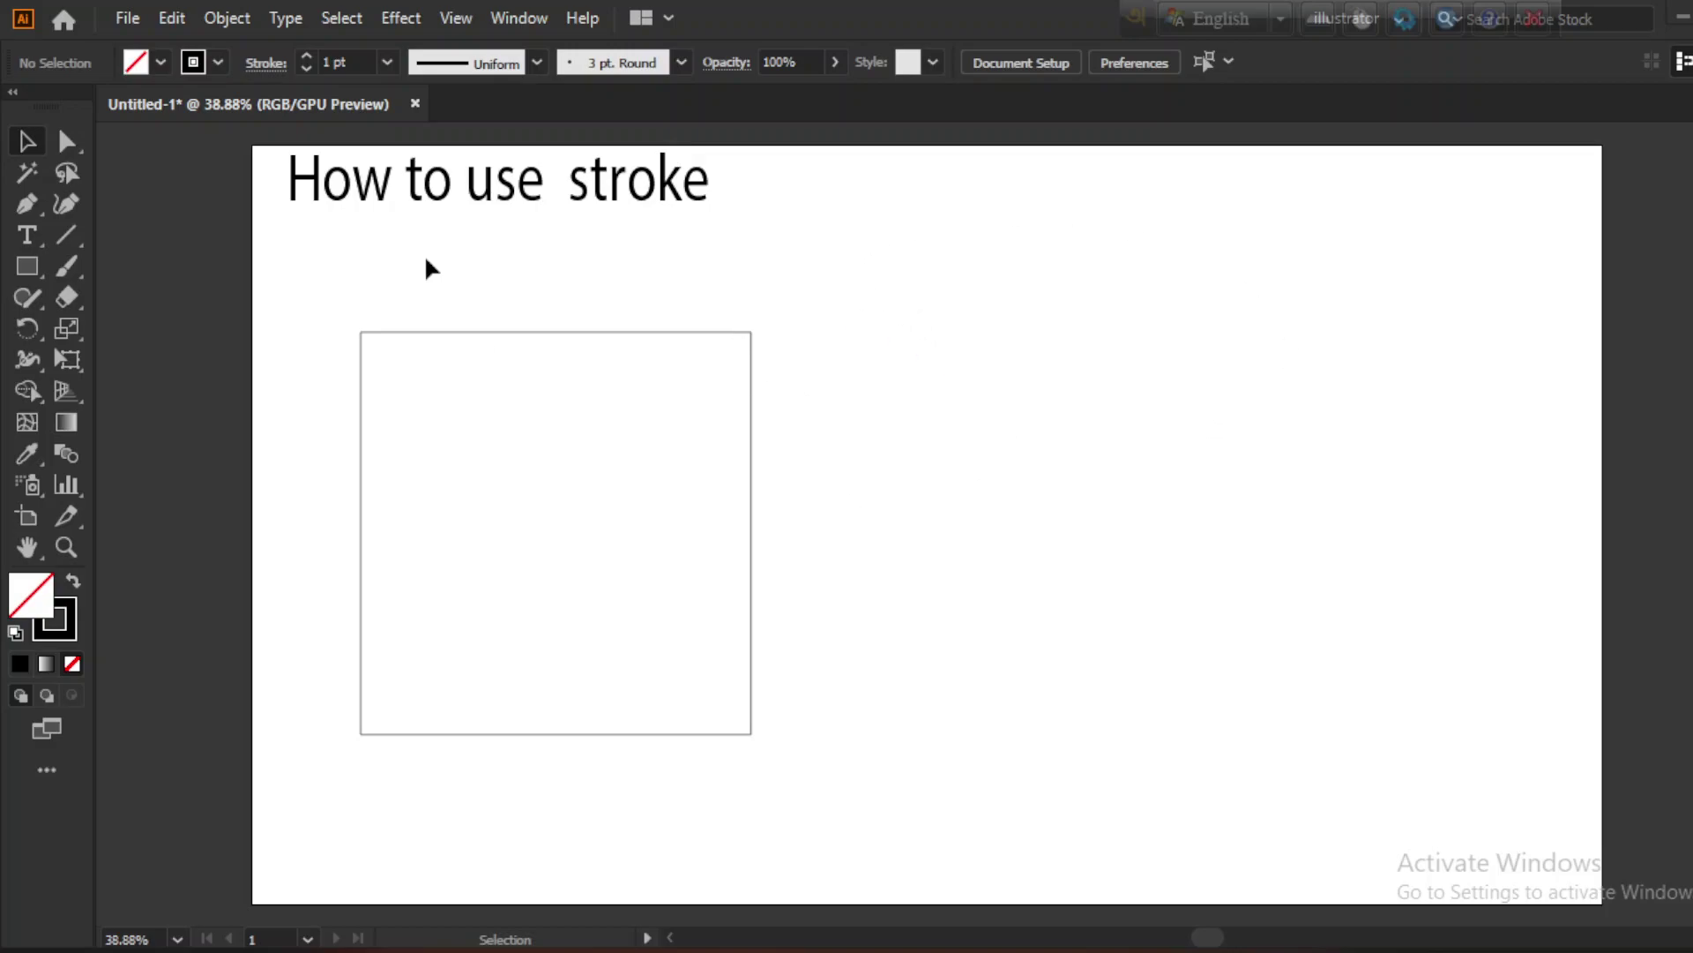
Open the Stroke panel from the Window menu.
{"action": "left_click", "coordinate": [519, 18]}
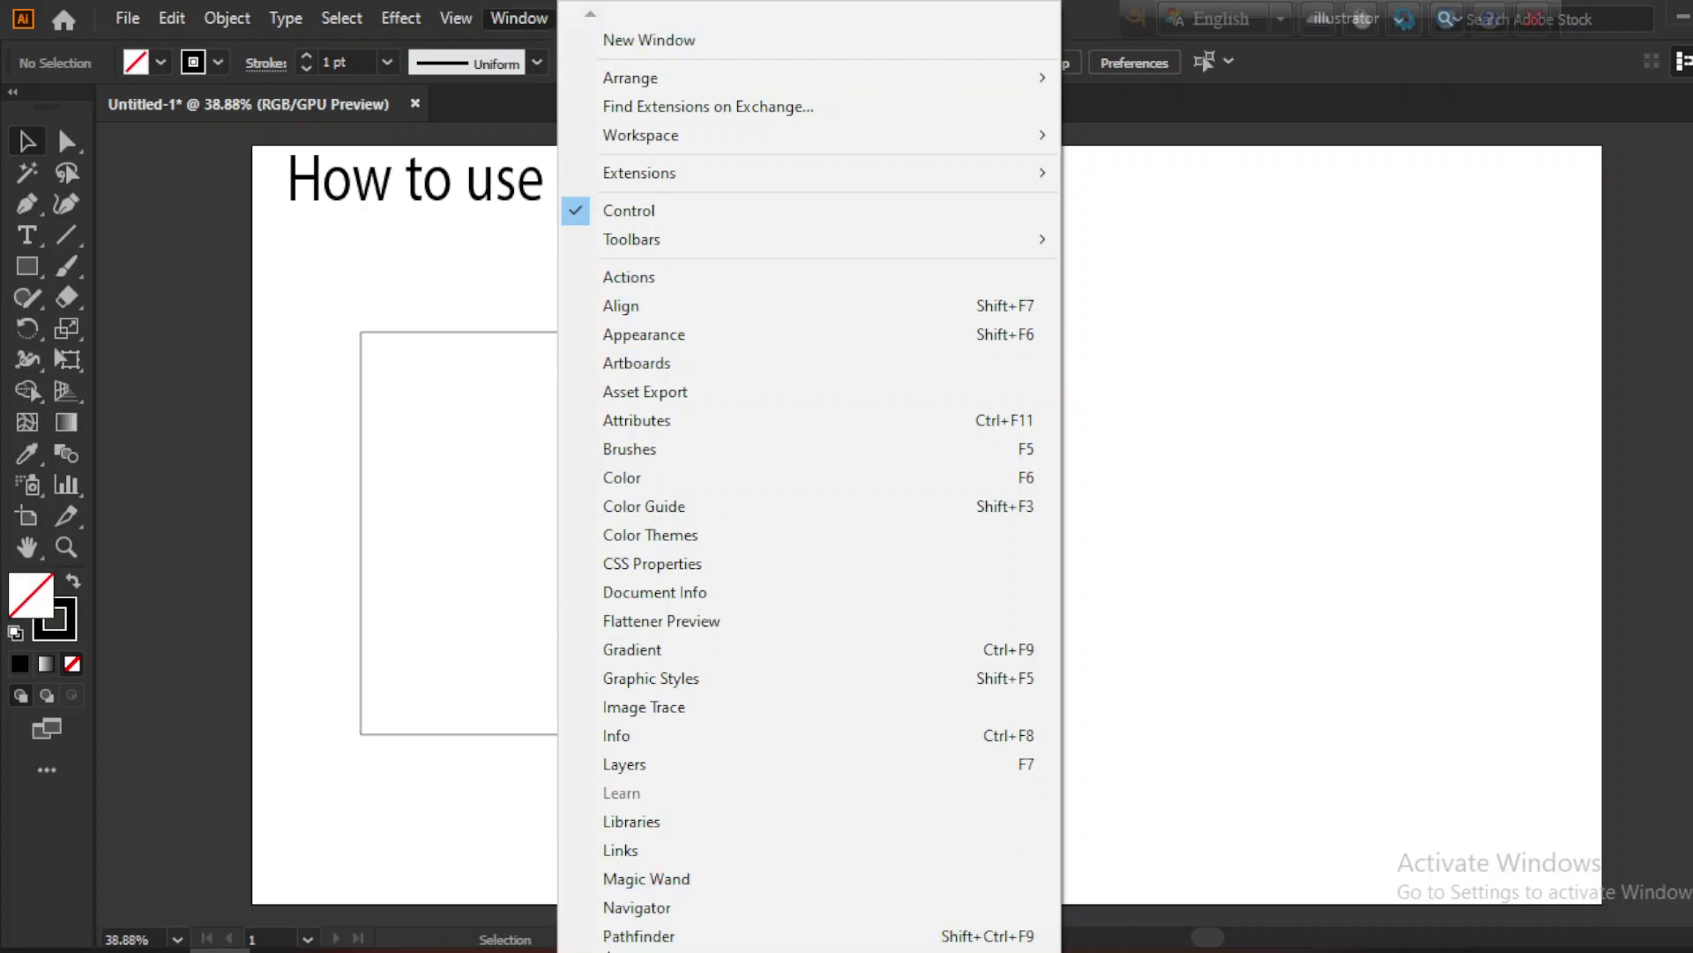
{"action": "scroll", "coordinate": [809, 485], "scroll_direction": "down", "scroll_amount": 1}
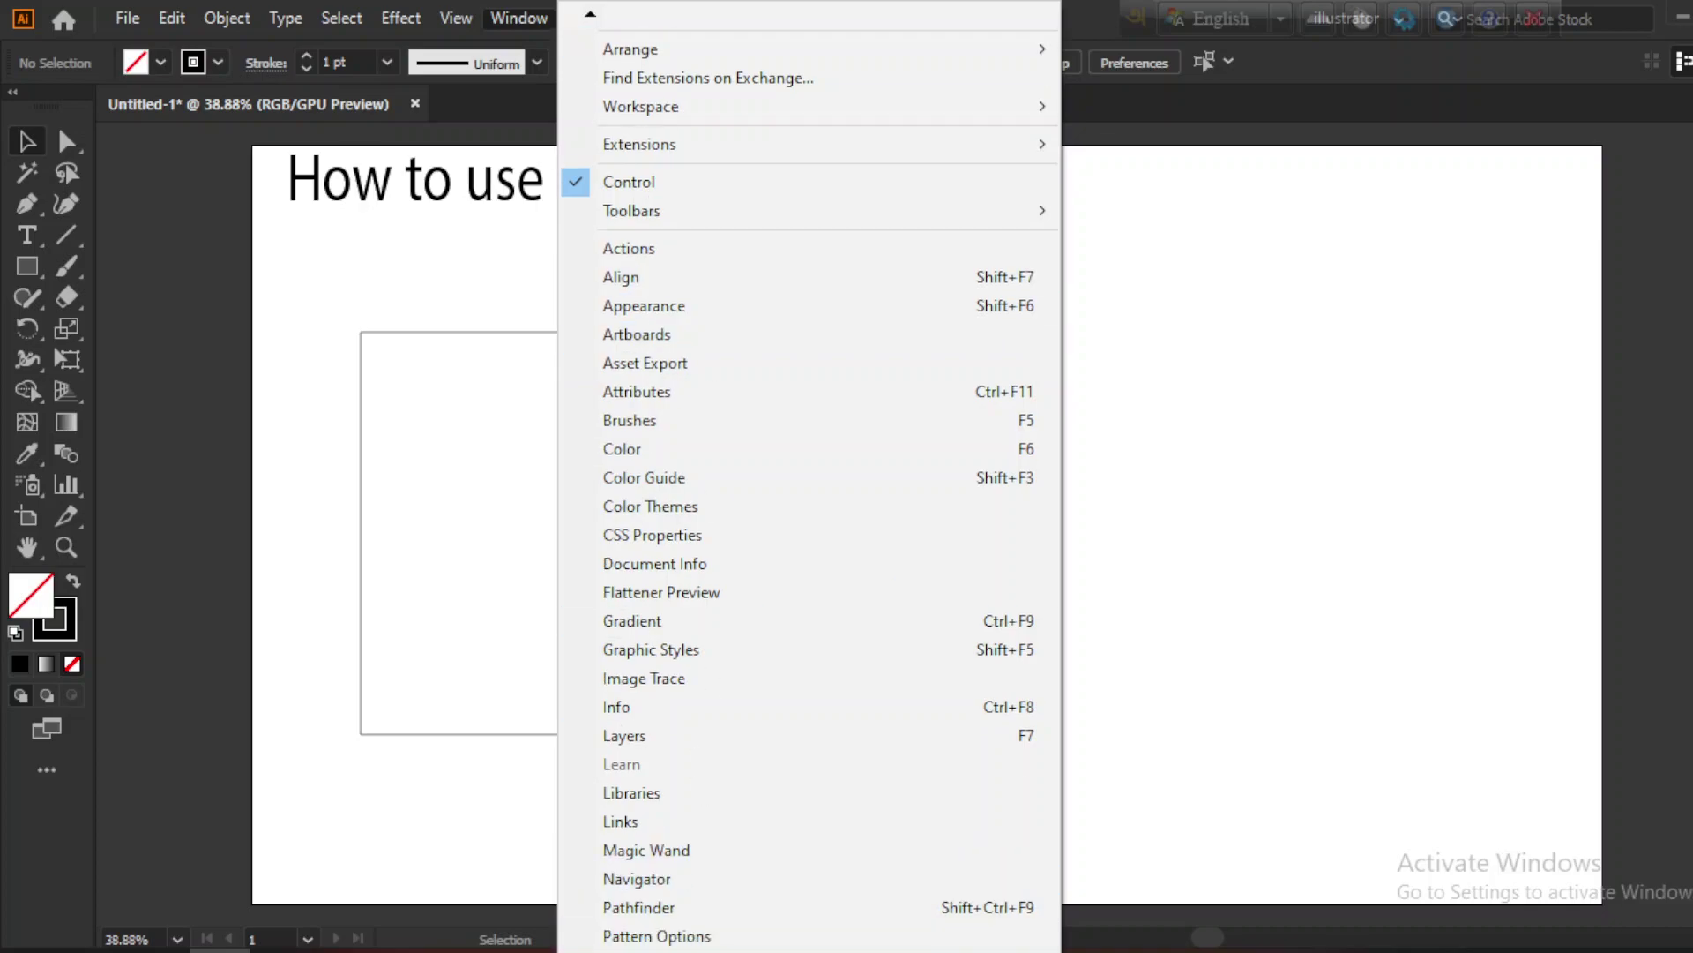
{"action": "scroll", "coordinate": [809, 485], "scroll_direction": "down", "scroll_amount": 1}
{"action": "scroll", "coordinate": [809, 485], "scroll_direction": "down", "scroll_amount": 1}
{"action": "scroll", "coordinate": [809, 485], "scroll_direction": "down", "scroll_amount": 1}
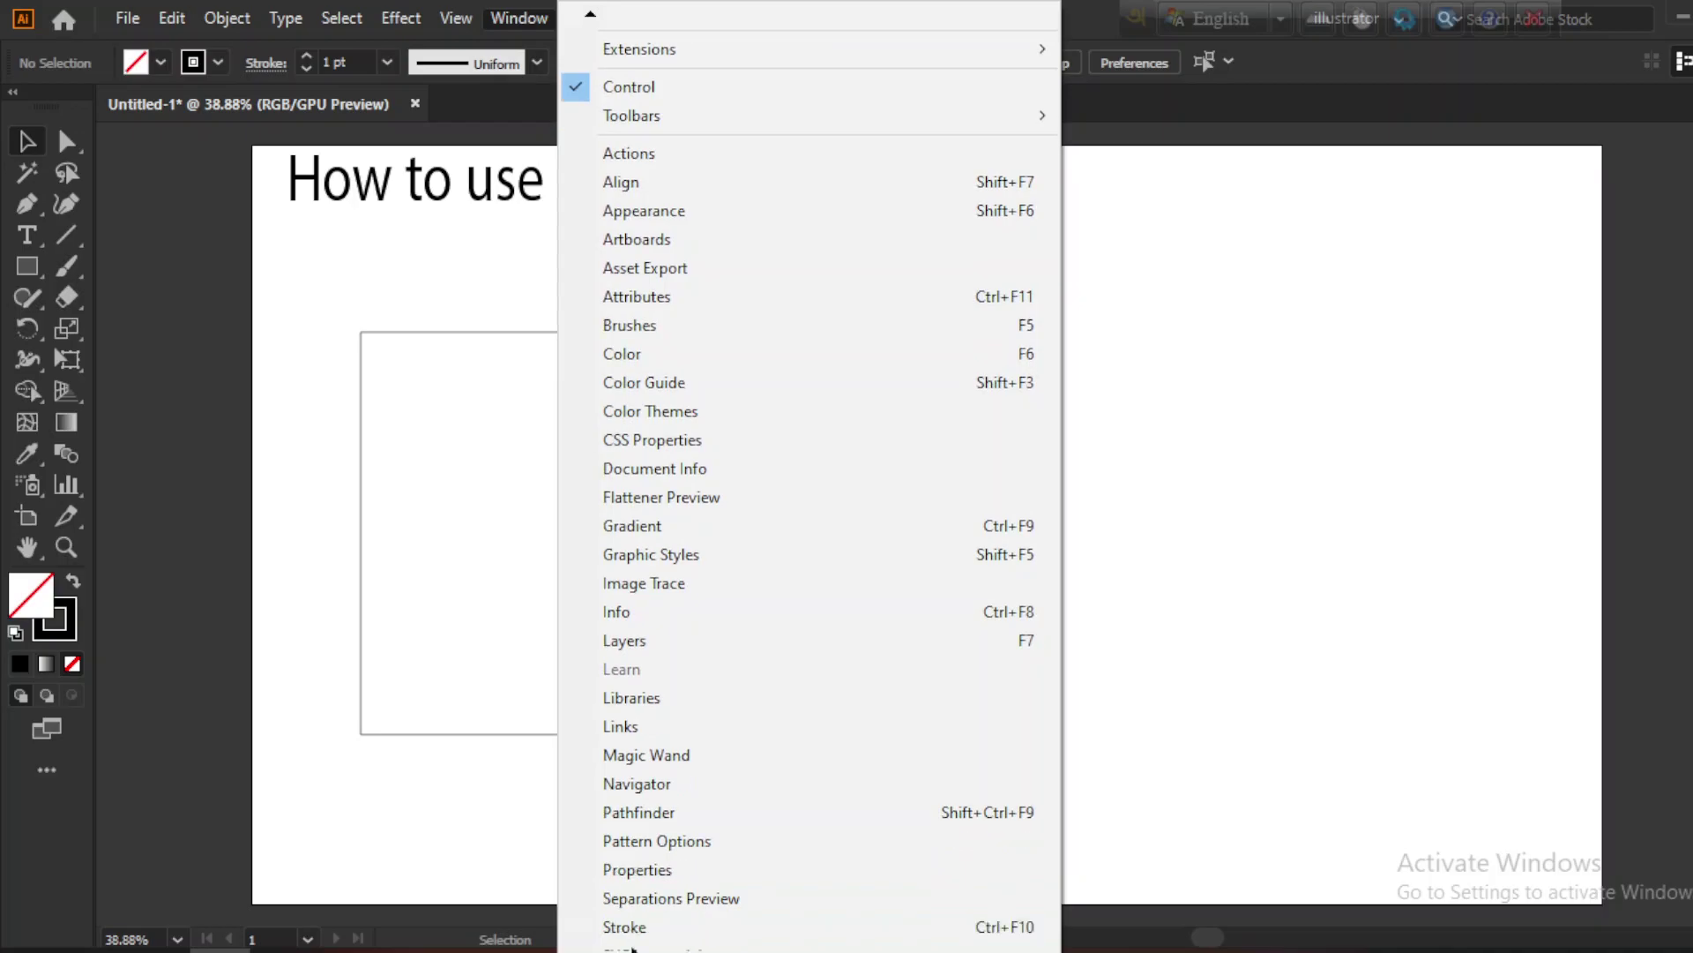
{"action": "scroll", "coordinate": [632, 944], "scroll_direction": "down", "scroll_amount": 4}
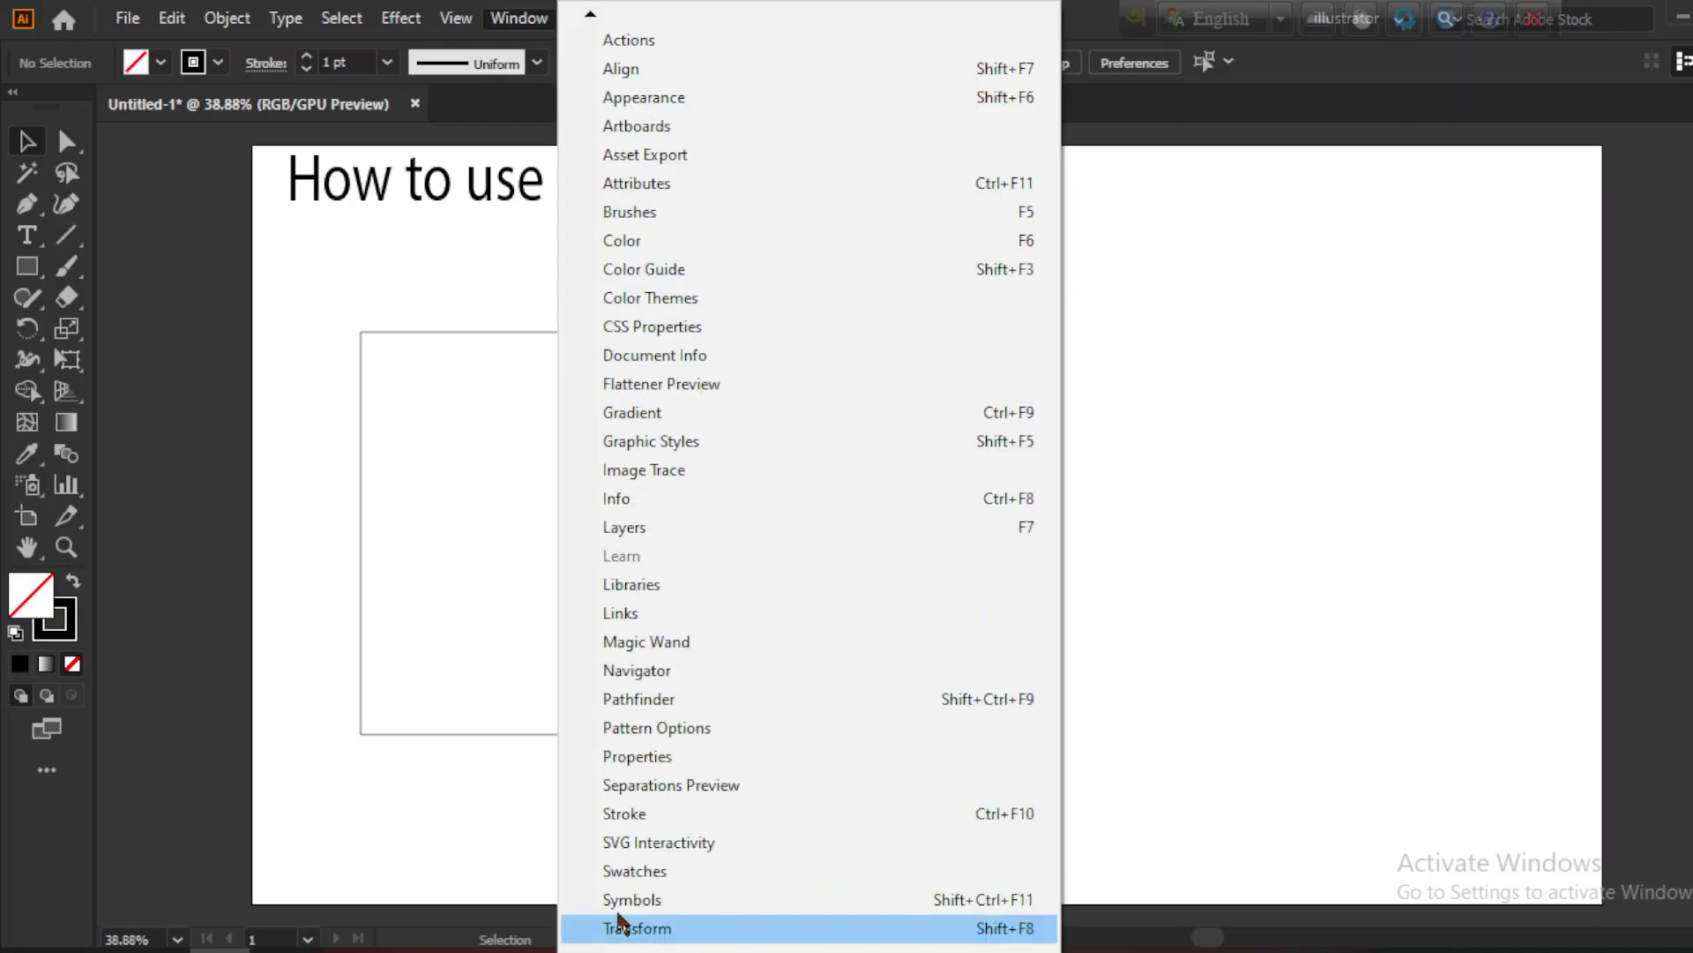
{"action": "left_click", "coordinate": [630, 816]}
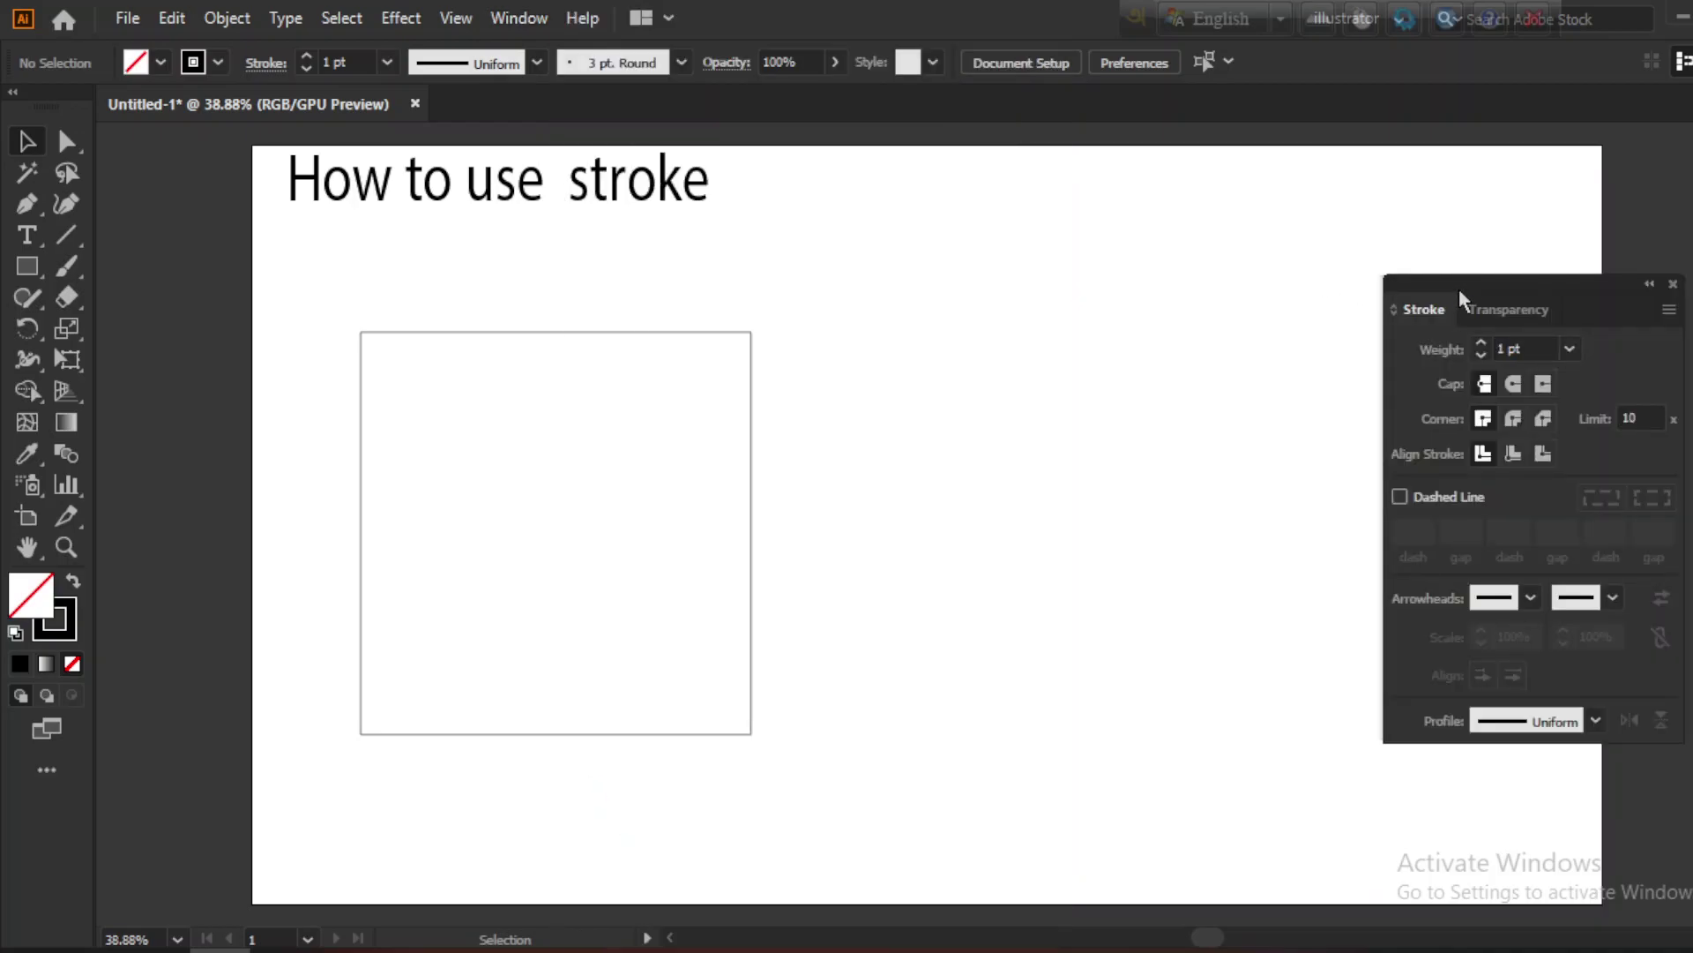
Move the Stroke panel into the workspace and collapse it to weight only.
{"action": "left_click_drag", "start_coordinate": [1461, 289], "coordinate": [1144, 301]}
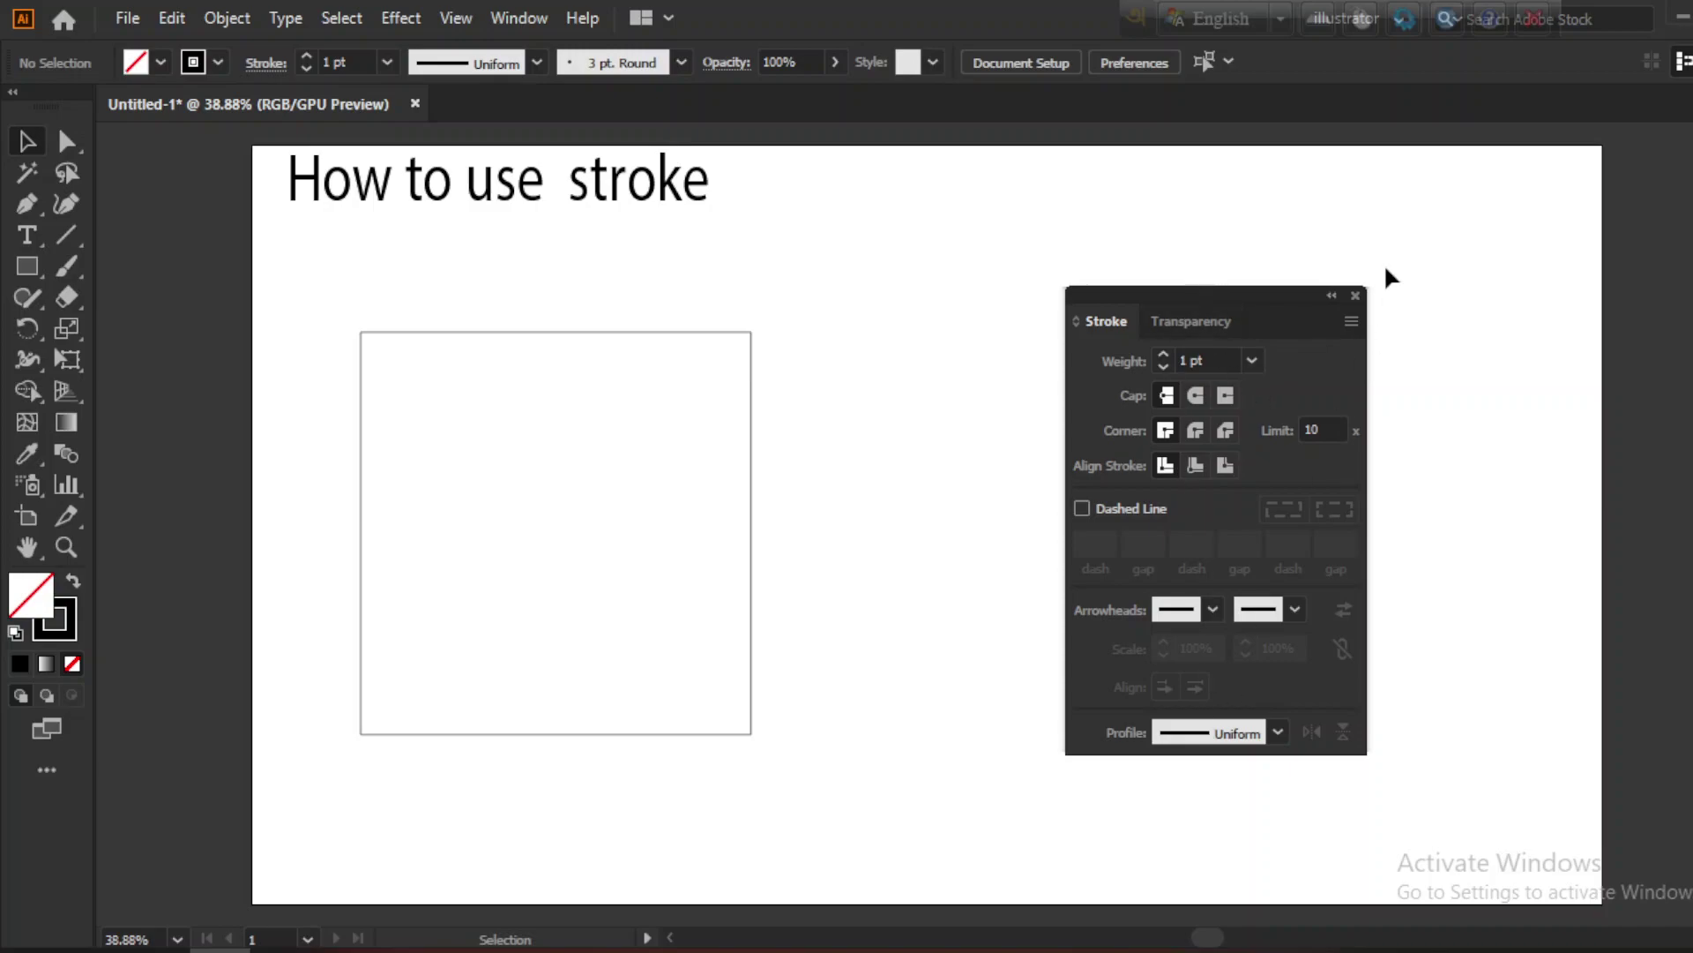
{"action": "left_click", "coordinate": [1352, 322]}
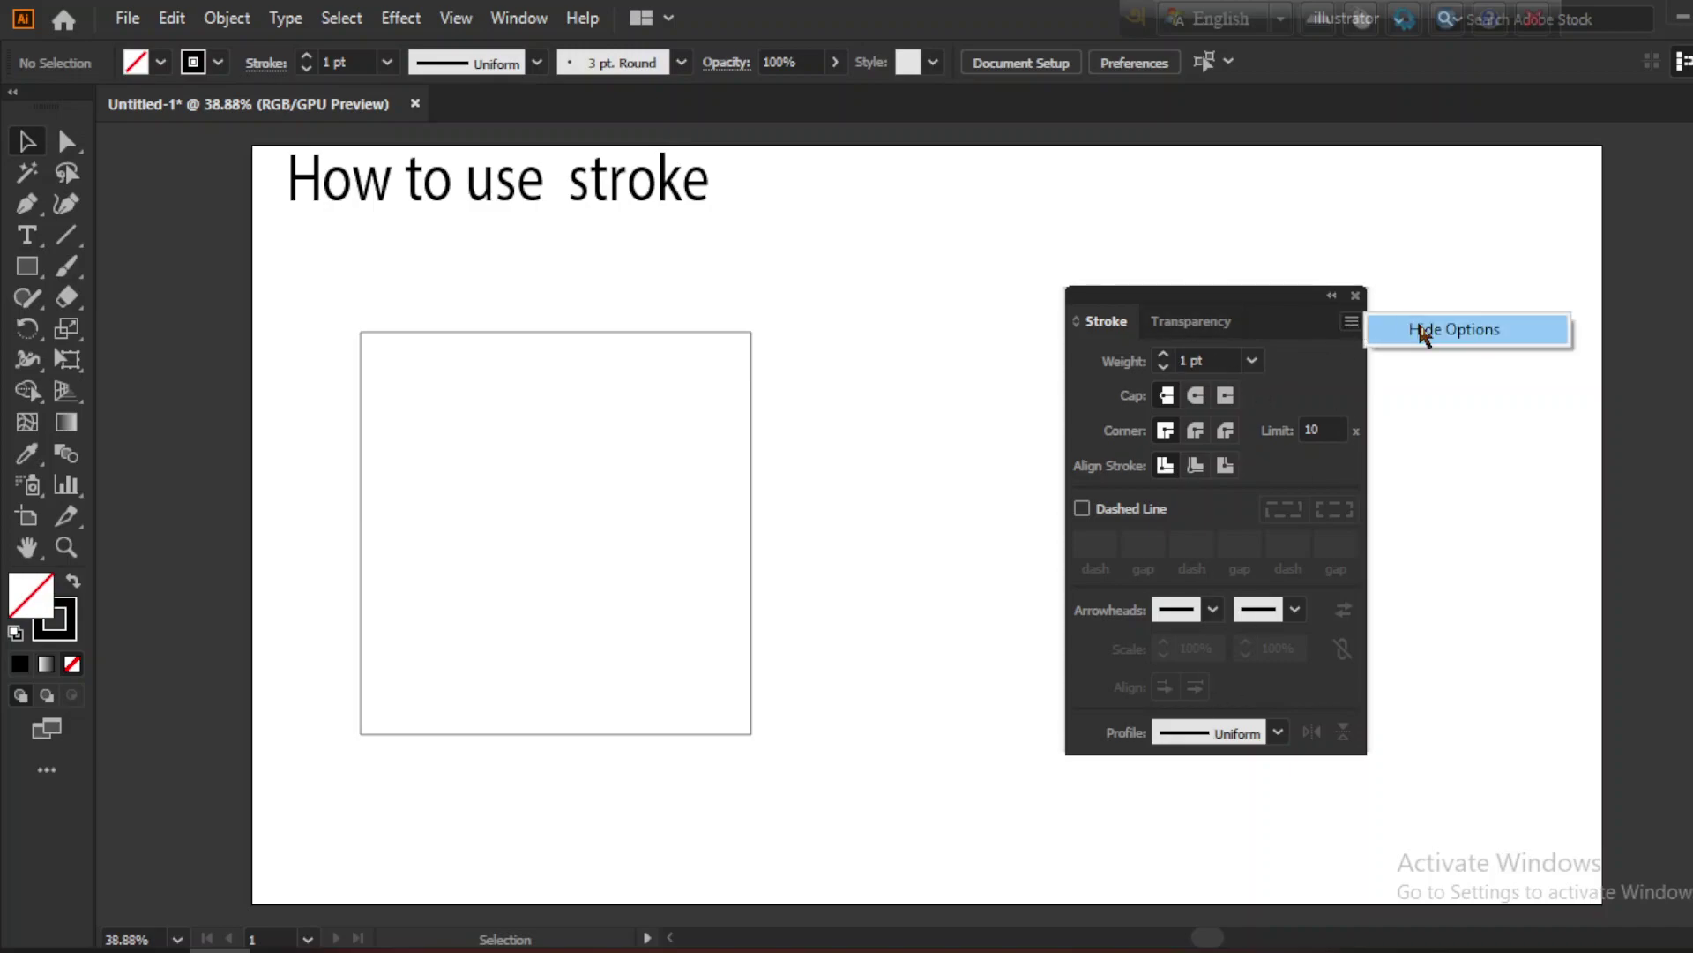
{"action": "left_click", "coordinate": [1411, 324]}
{"action": "left_click_drag", "start_coordinate": [1221, 297], "coordinate": [1357, 187]}
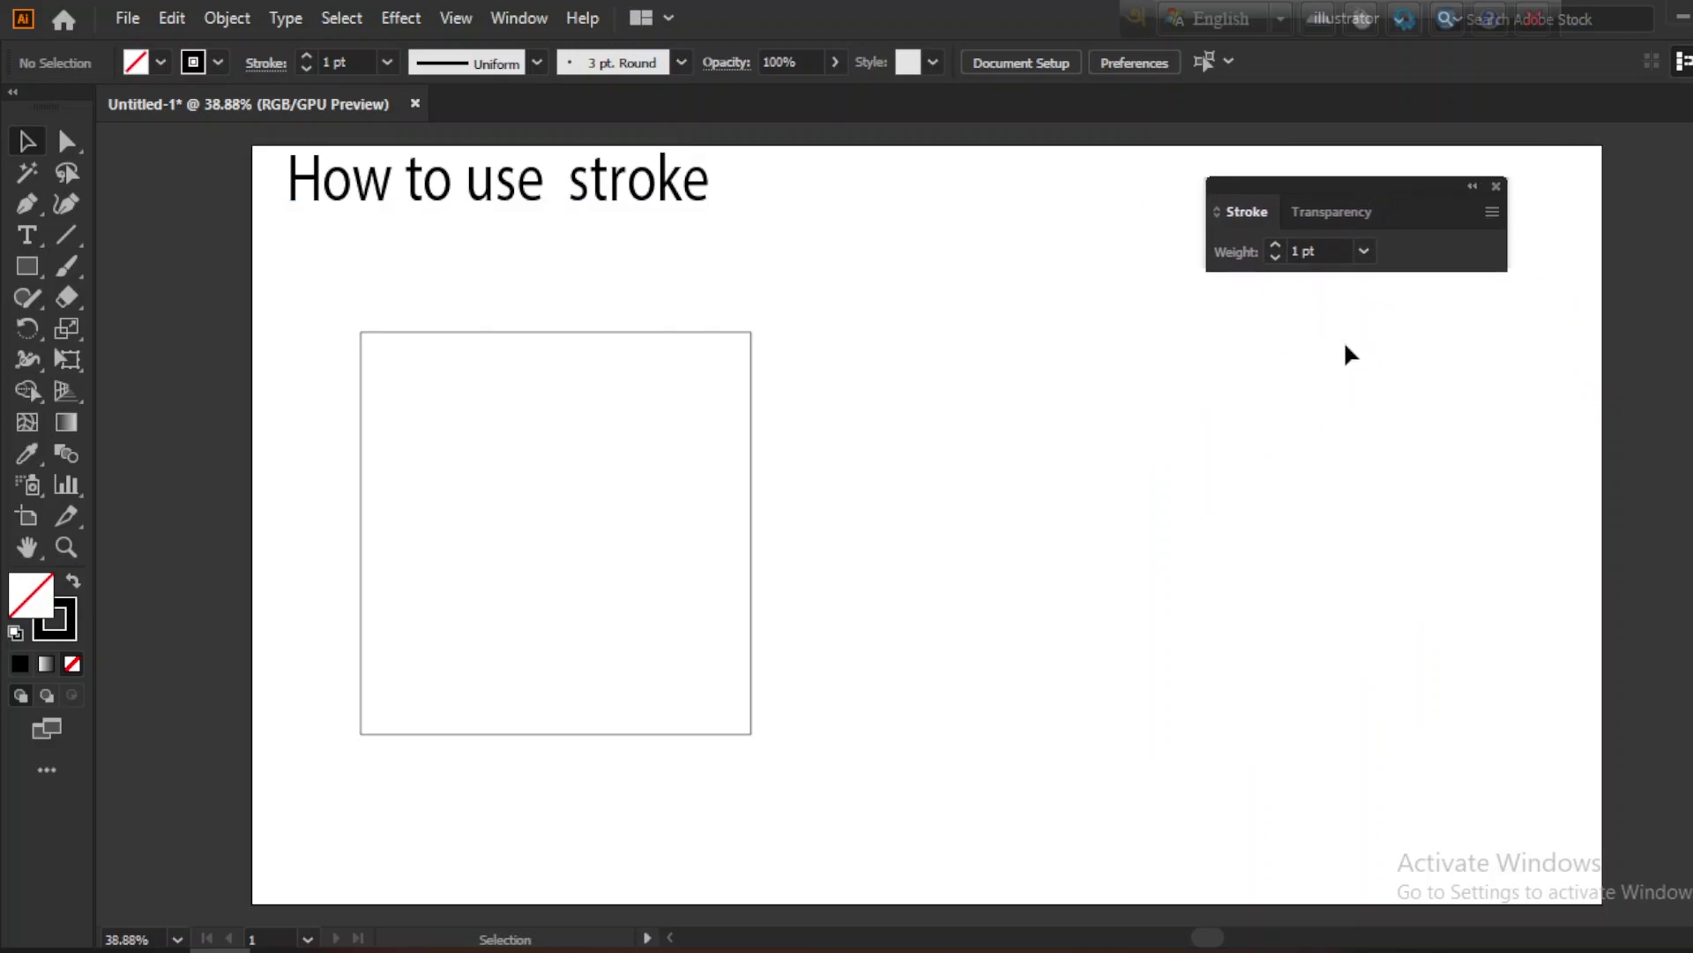
Show all Stroke panel options beside the square, then marquee-select the square.
{"action": "left_click", "coordinate": [1492, 212]}
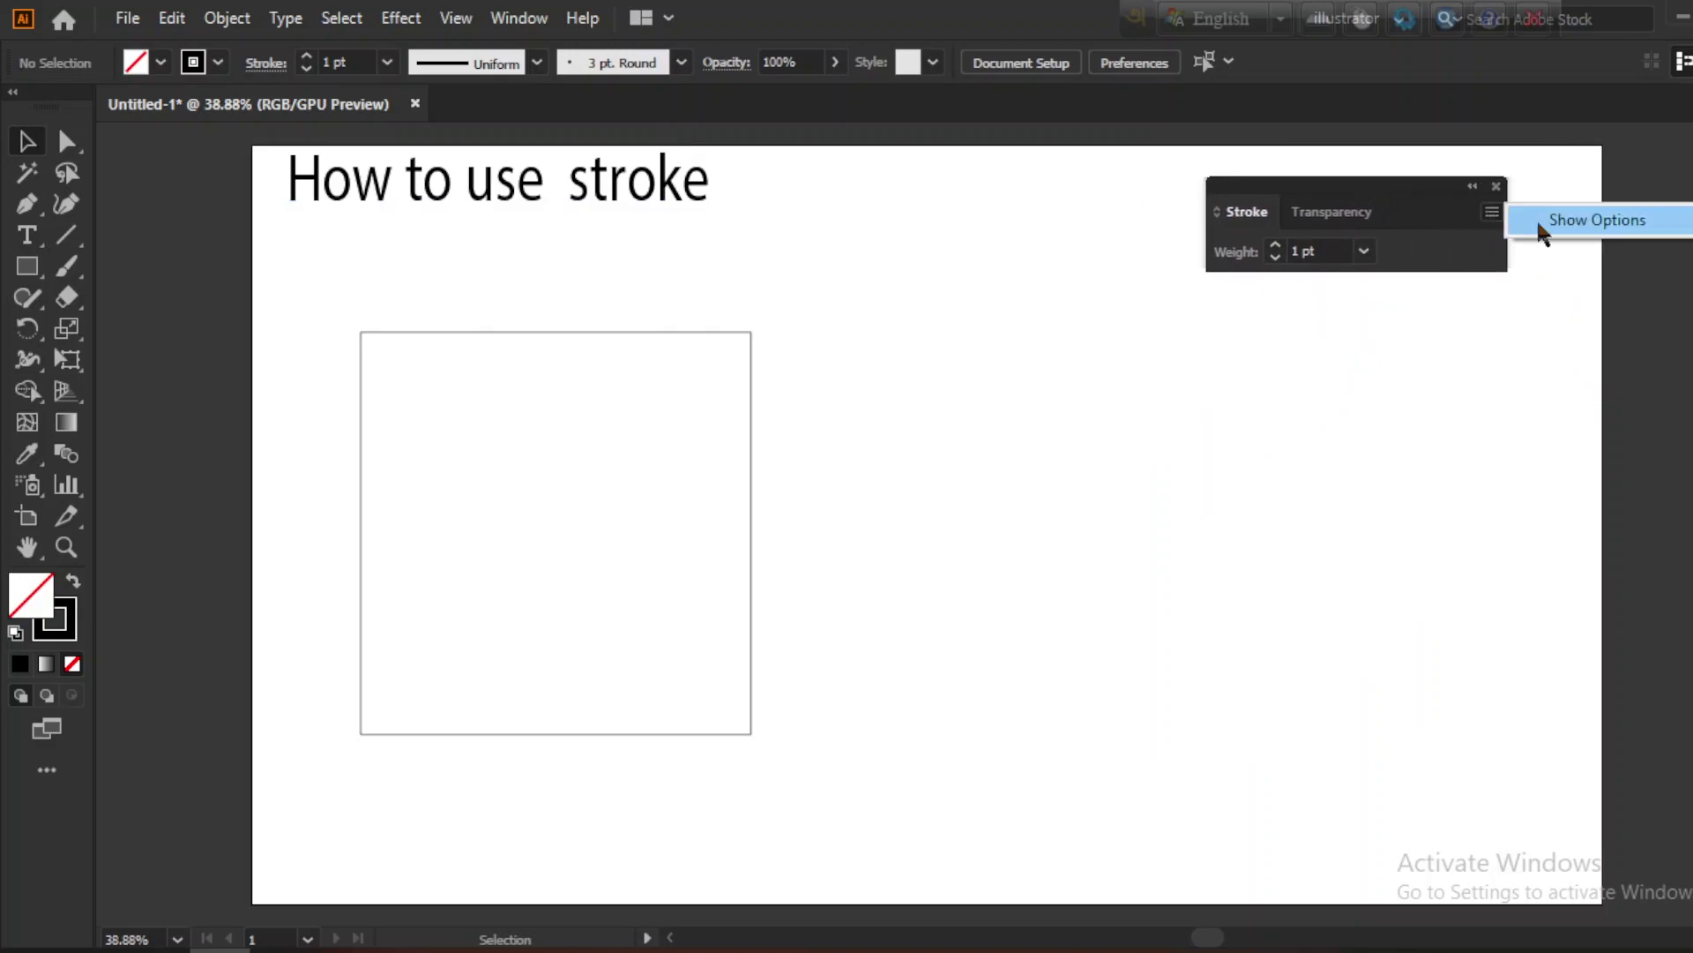
{"action": "left_click", "coordinate": [1575, 222]}
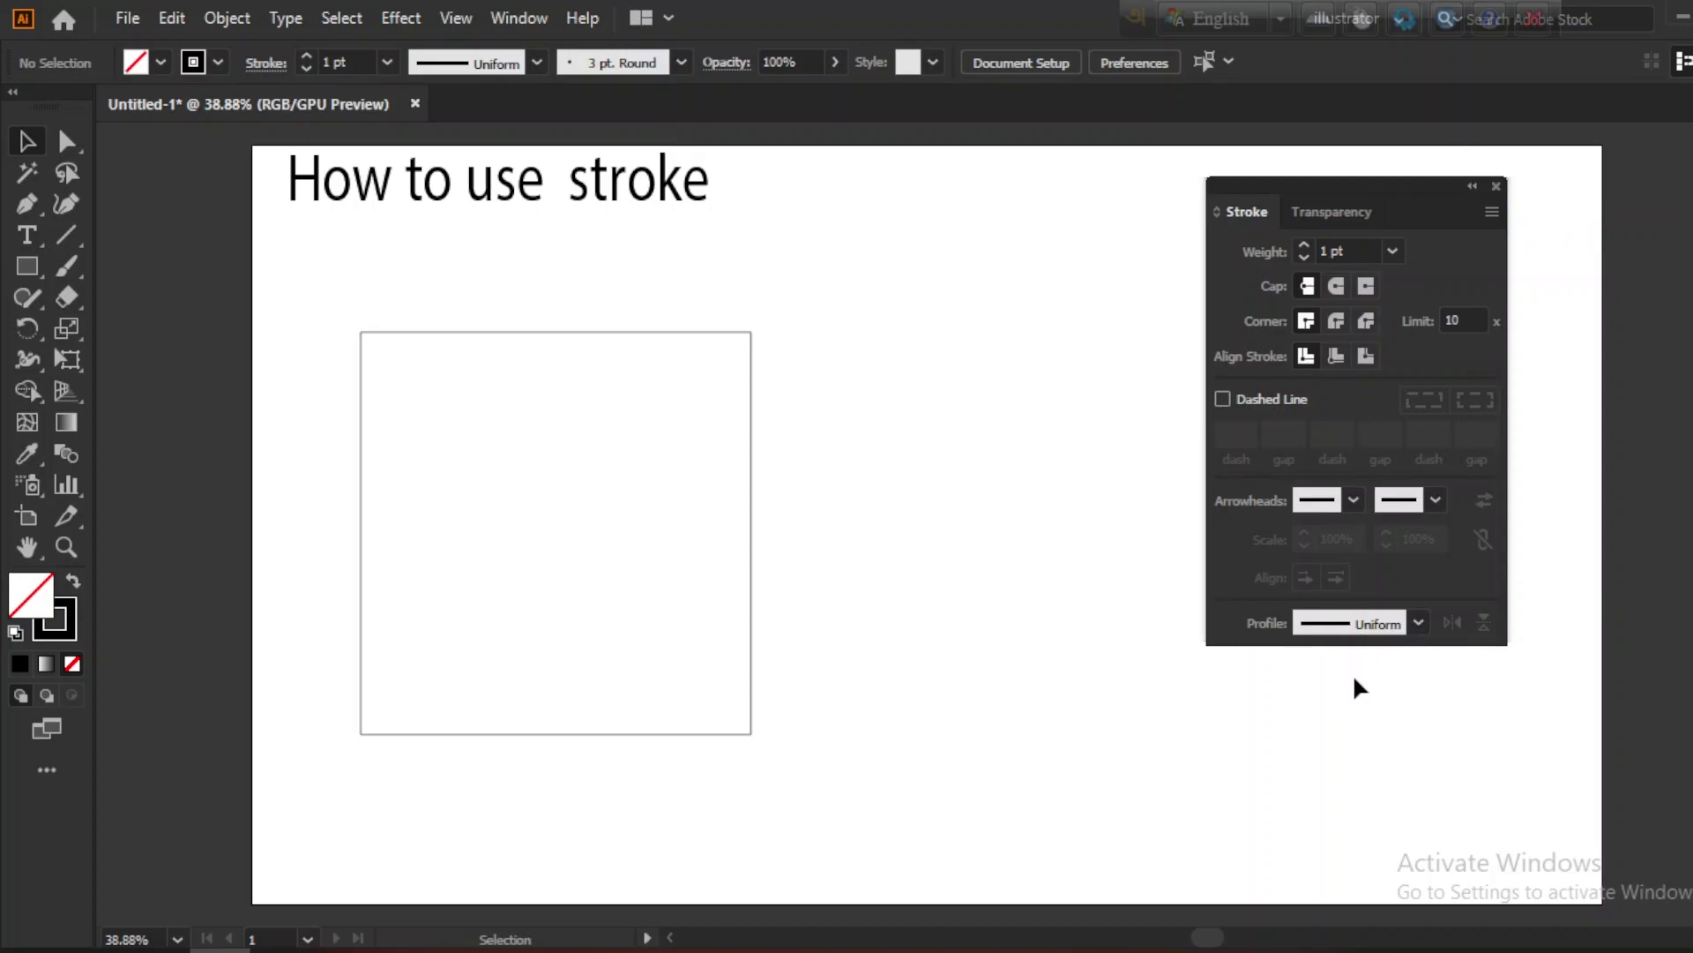
{"action": "left_click_drag", "start_coordinate": [1323, 190], "coordinate": [1196, 311]}
{"action": "left_click_drag", "start_coordinate": [339, 294], "coordinate": [690, 799]}
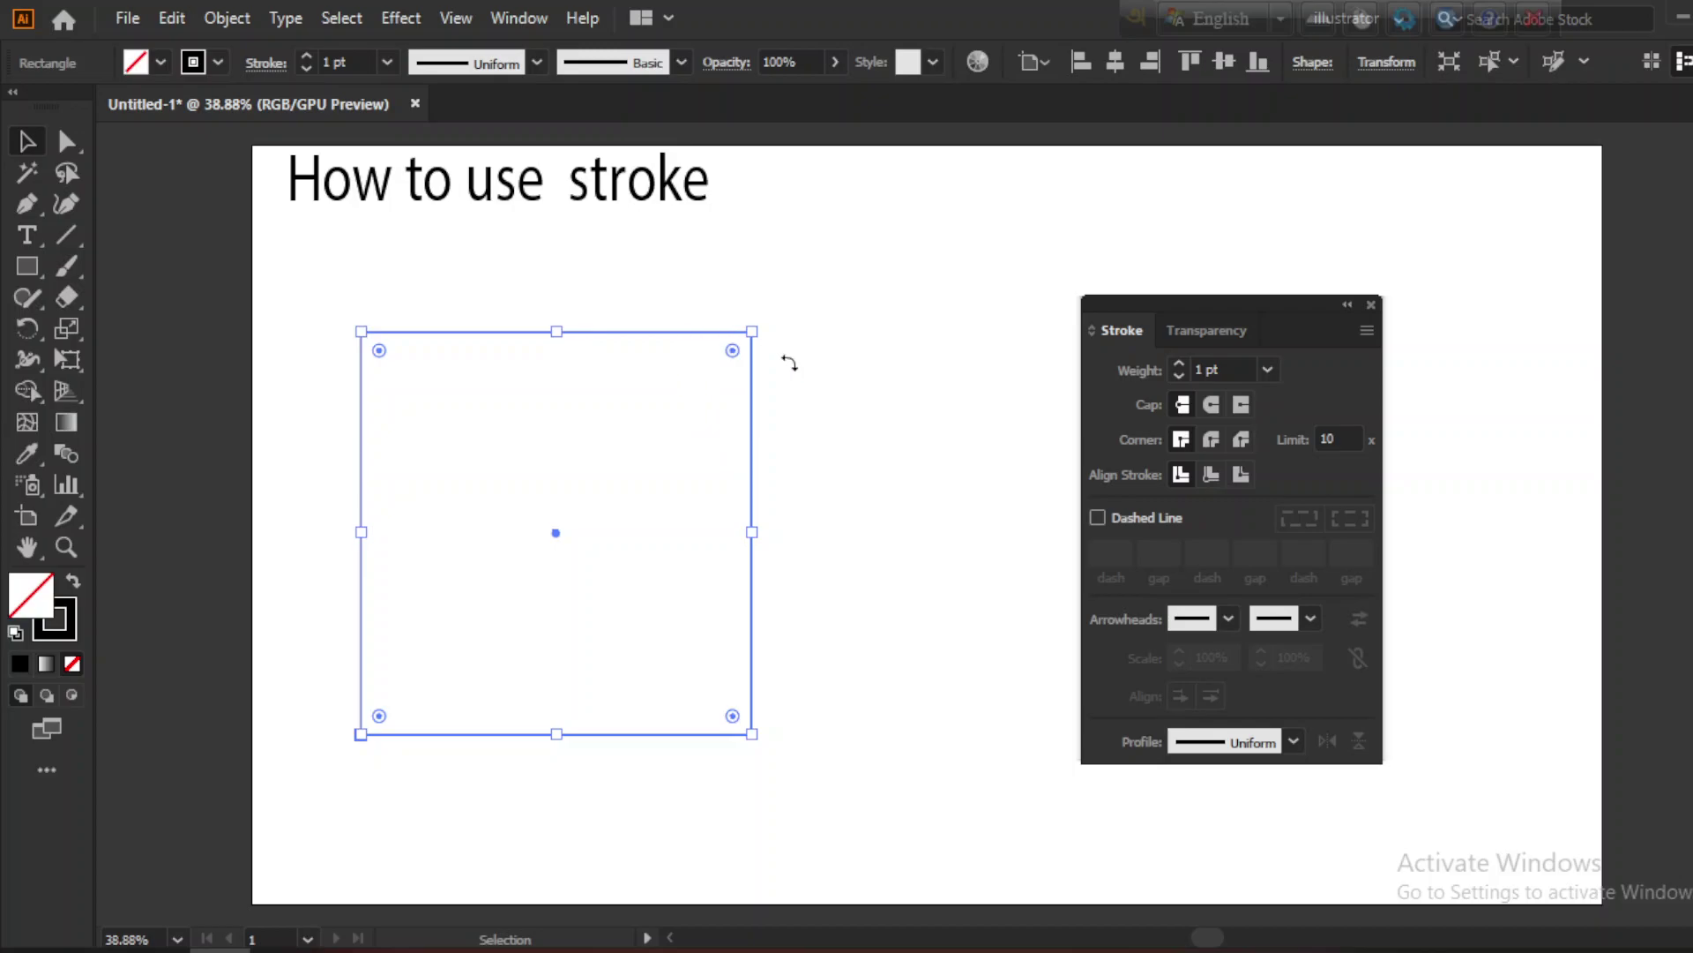
Set the square's stroke weight to 60 pt and its colour to RGB Red.
{"action": "left_click", "coordinate": [1267, 370]}
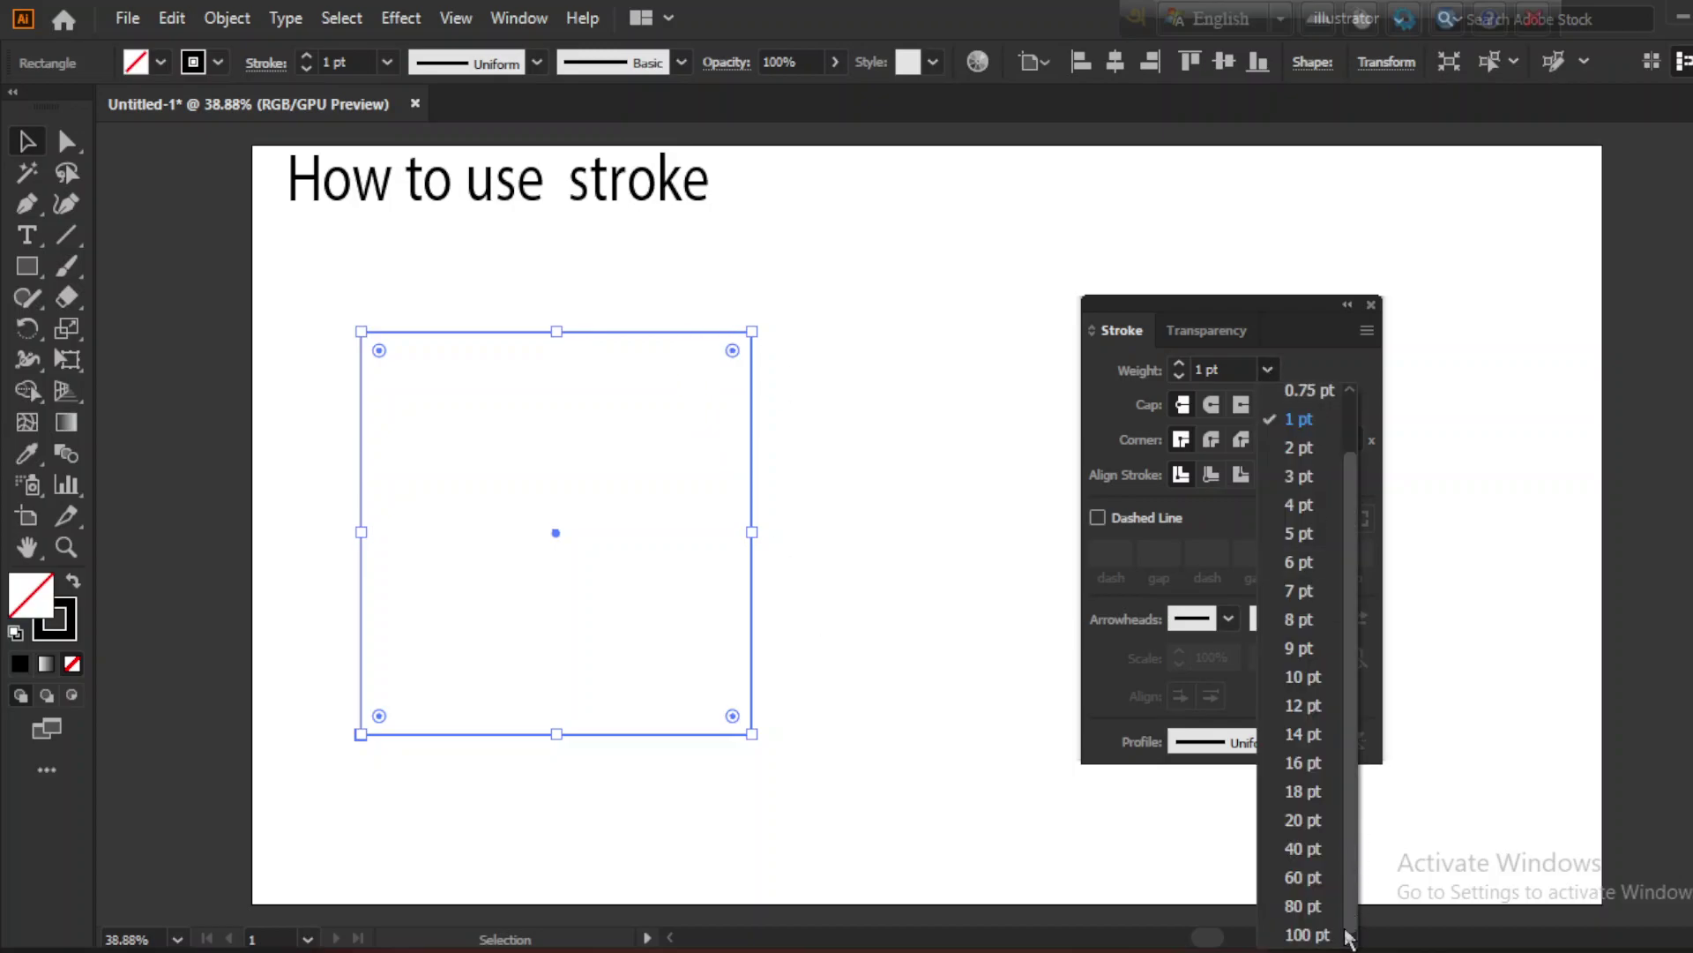
{"action": "left_click", "coordinate": [1306, 886]}
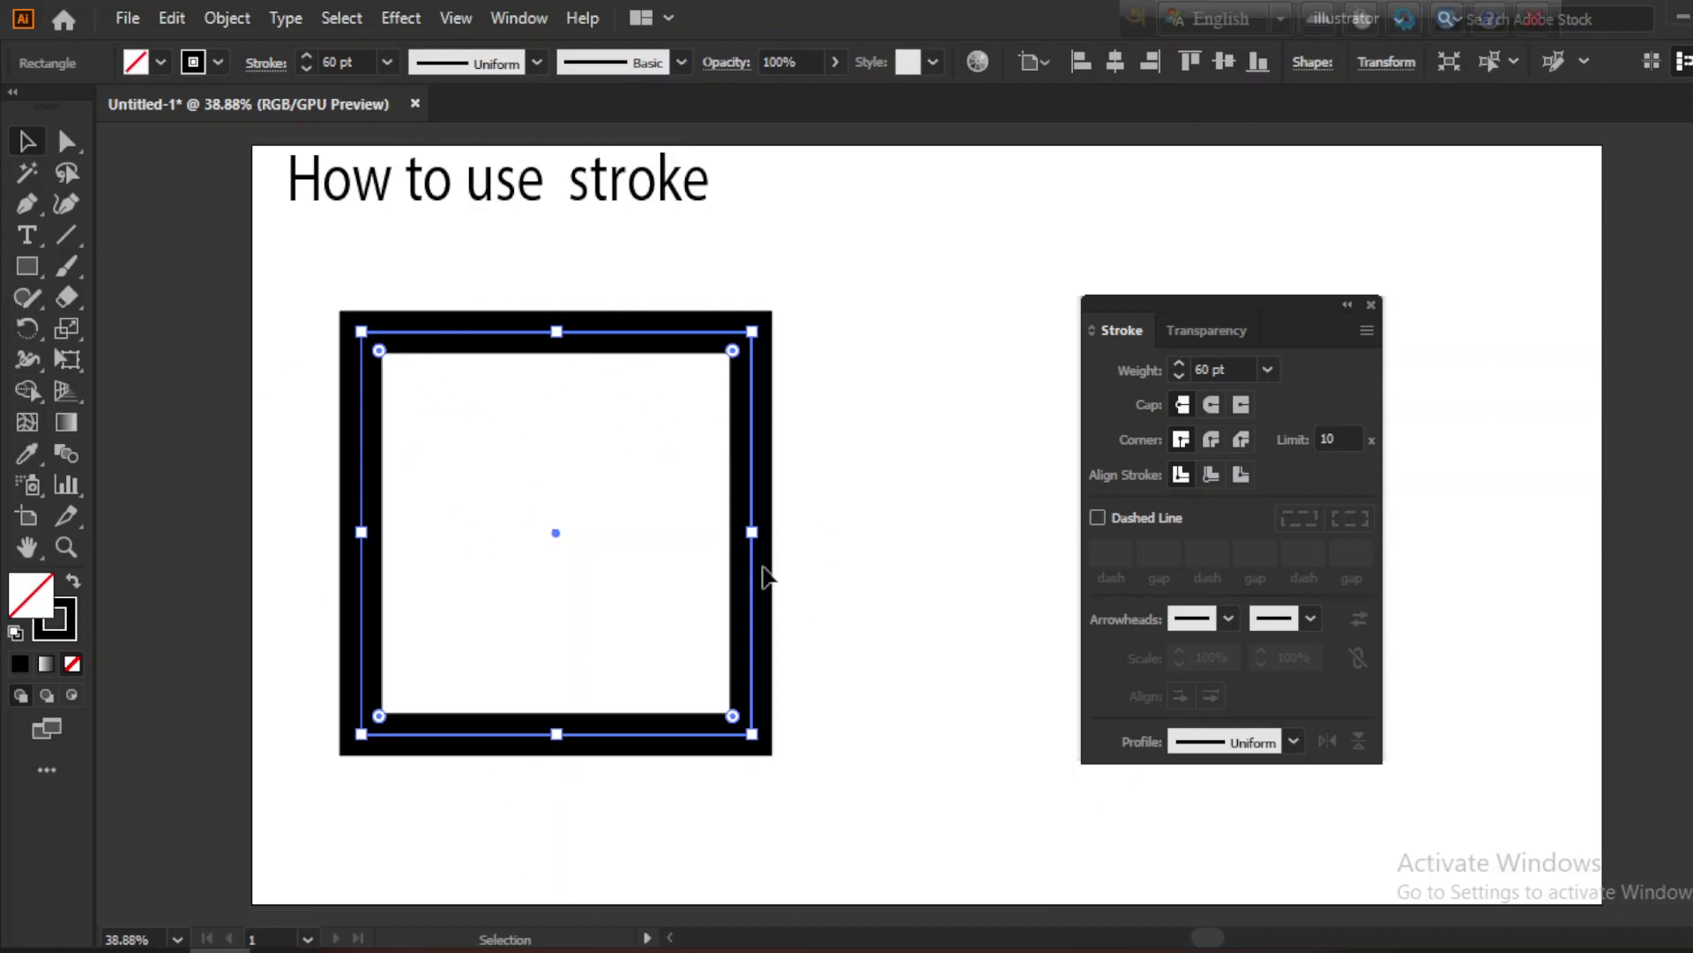
{"action": "left_click", "coordinate": [216, 62]}
{"action": "left_click", "coordinate": [89, 108]}
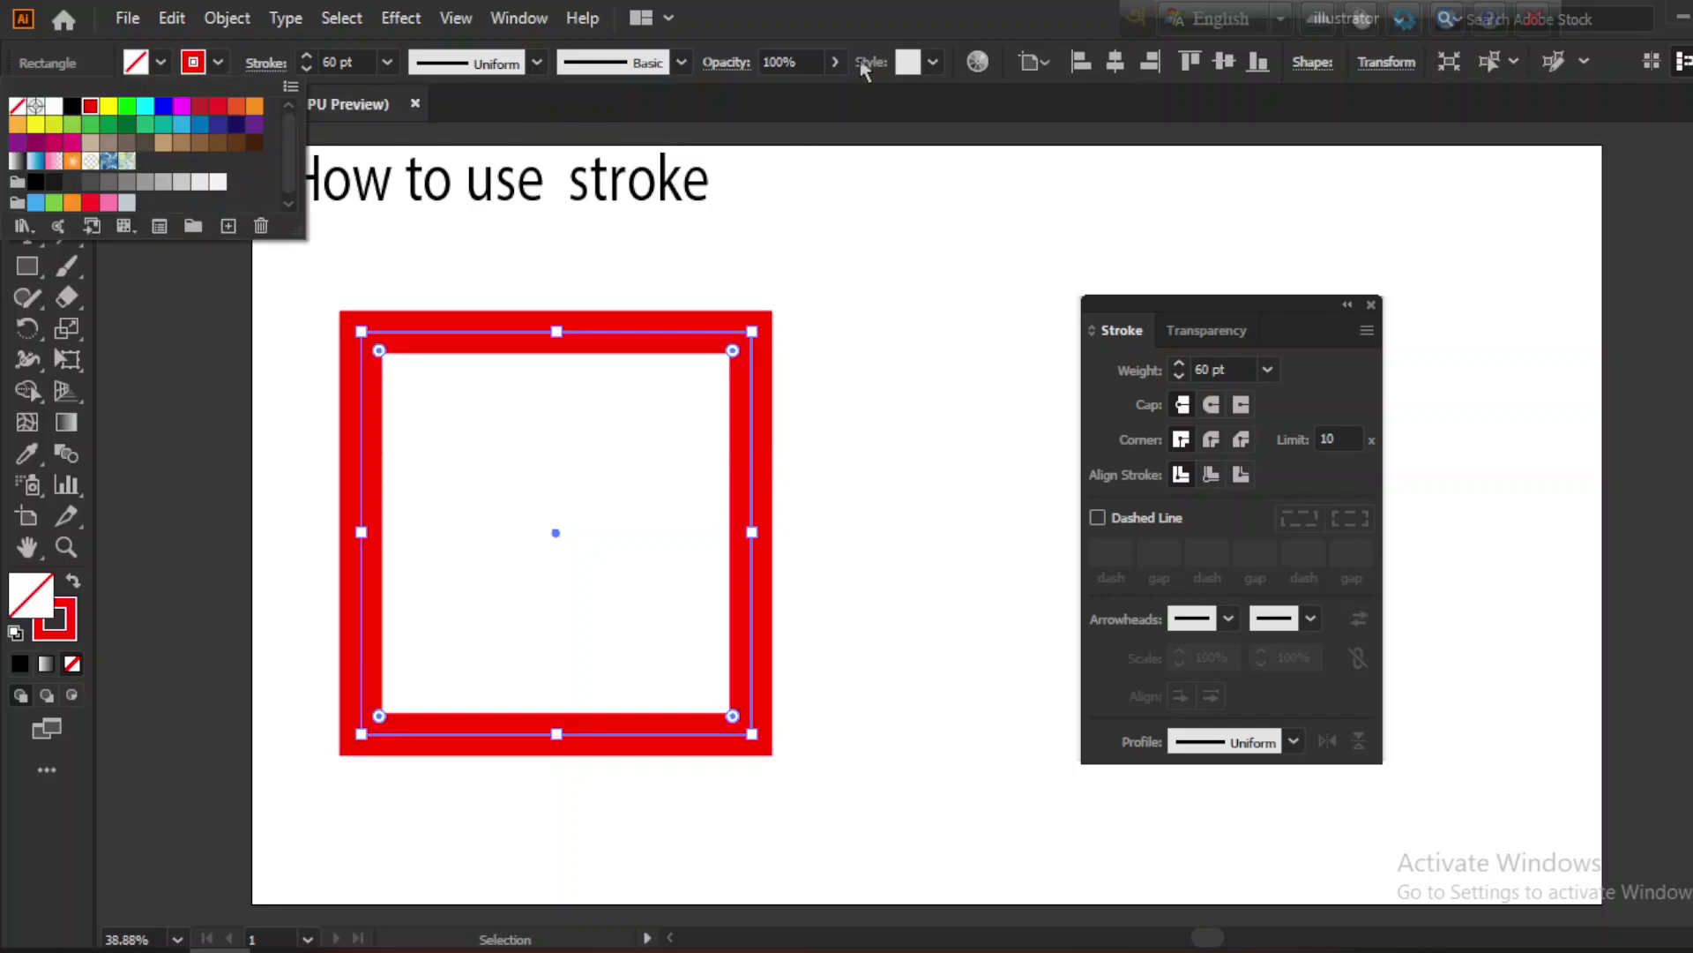
{"action": "left_click", "coordinate": [868, 219]}
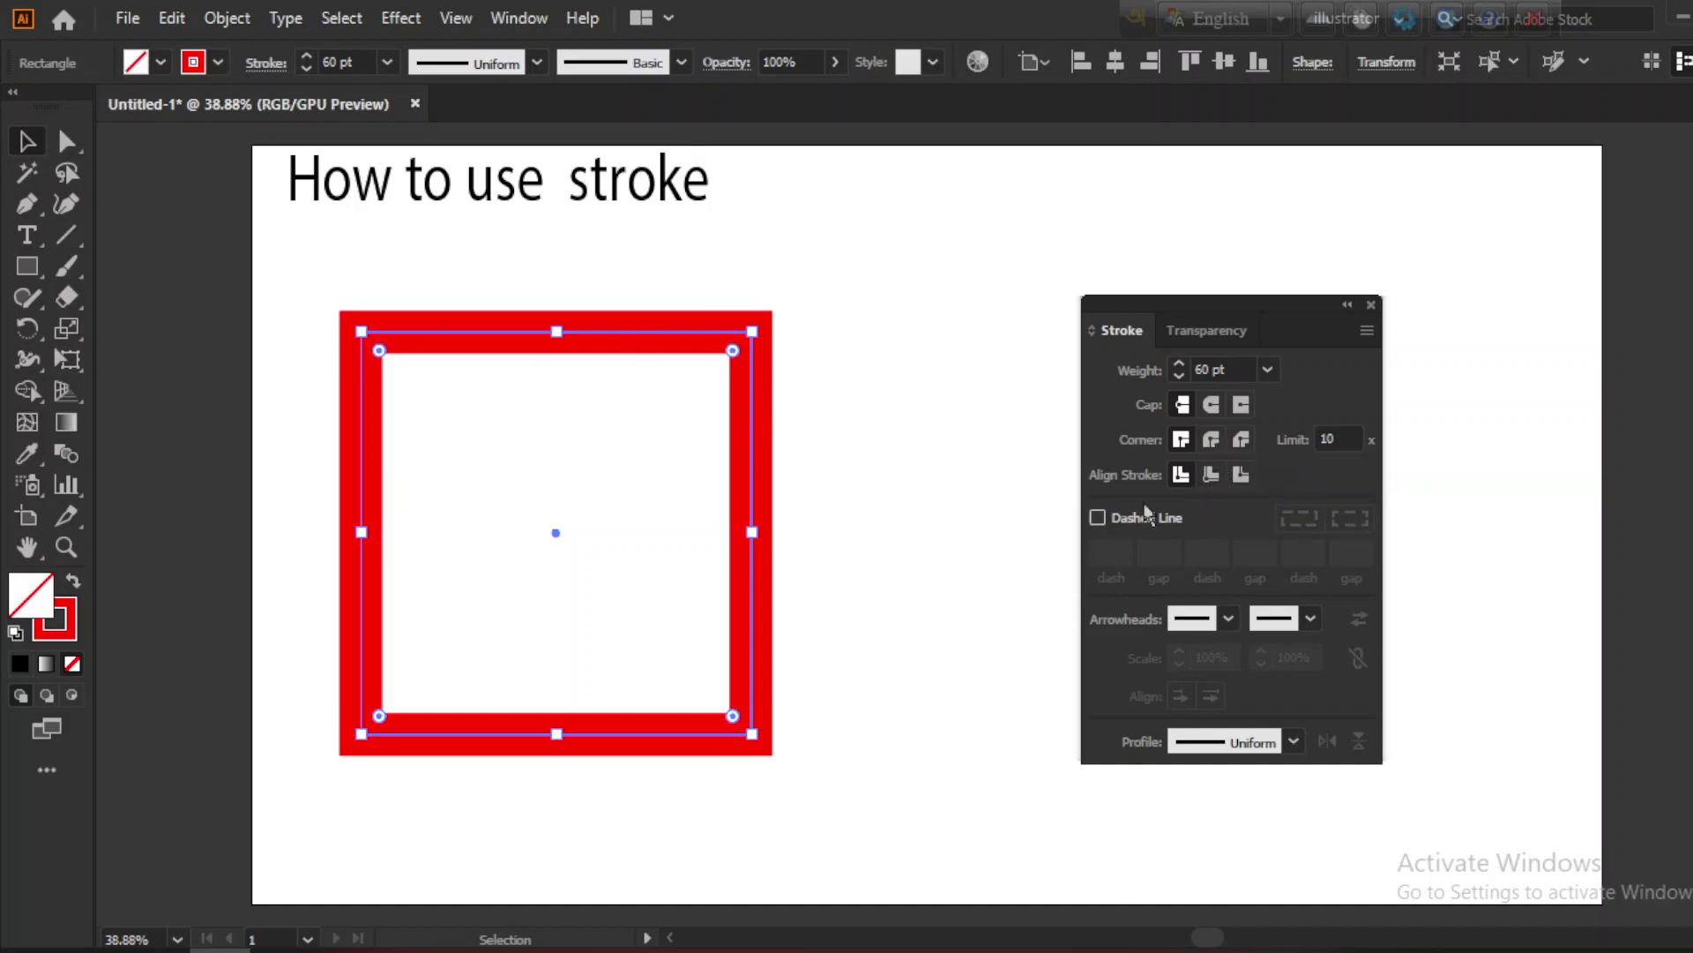
{"action": "left_click", "coordinate": [1211, 439]}
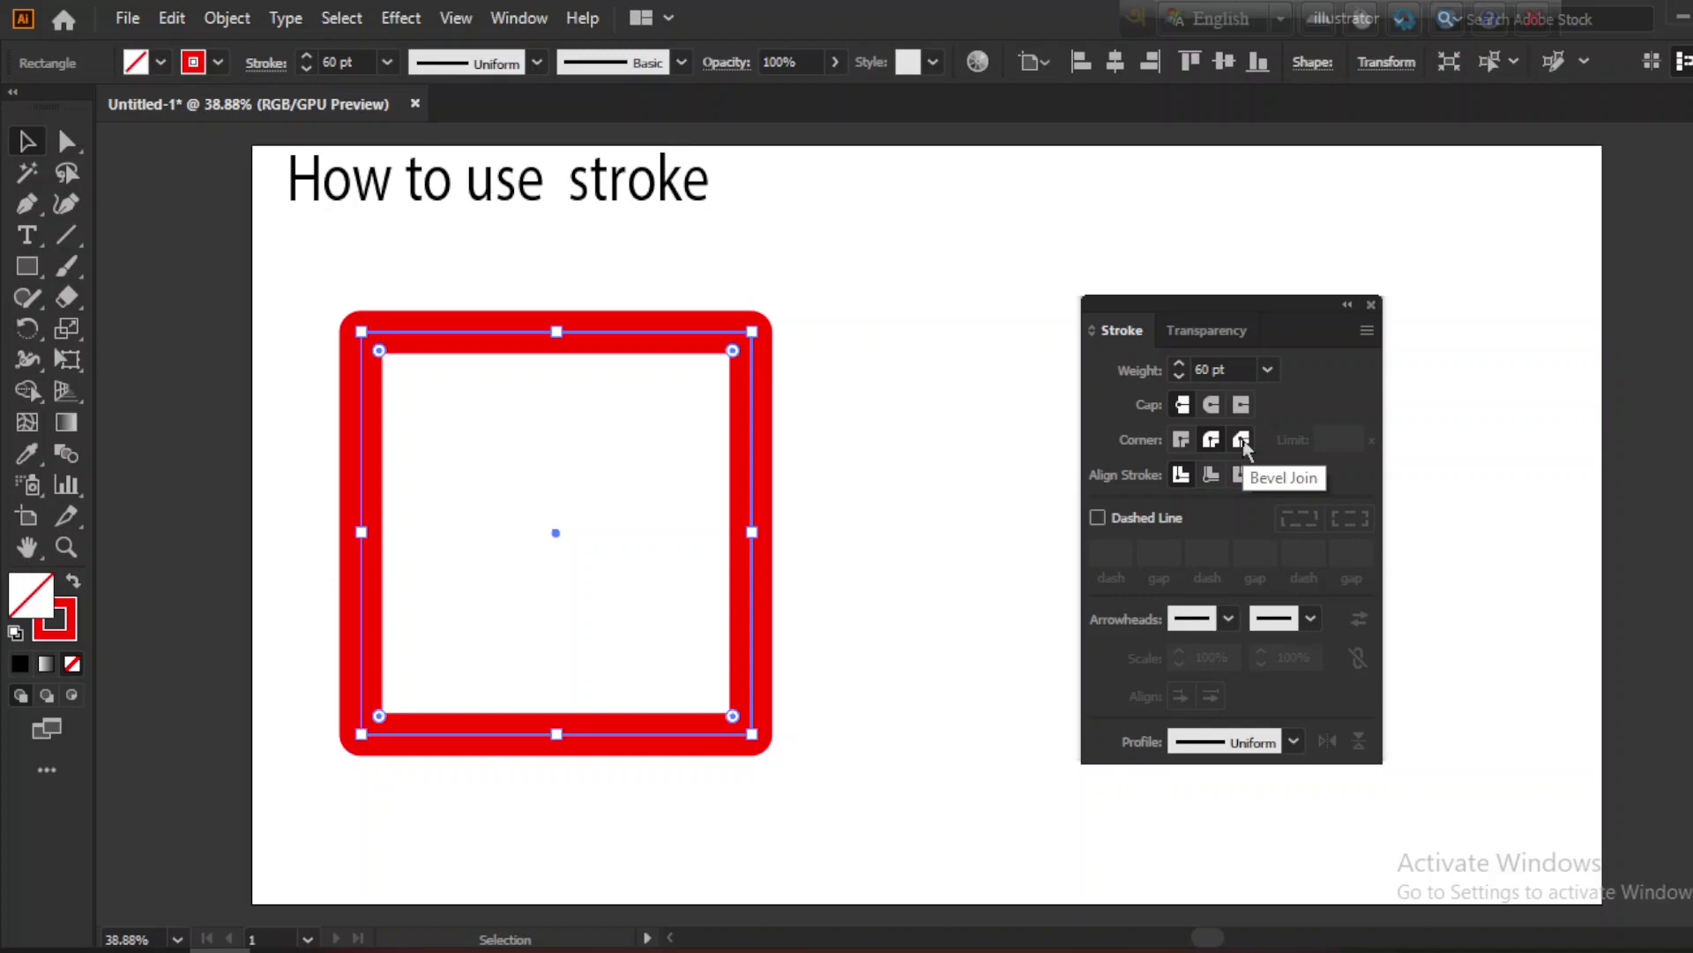
{"action": "left_click", "coordinate": [1242, 440]}
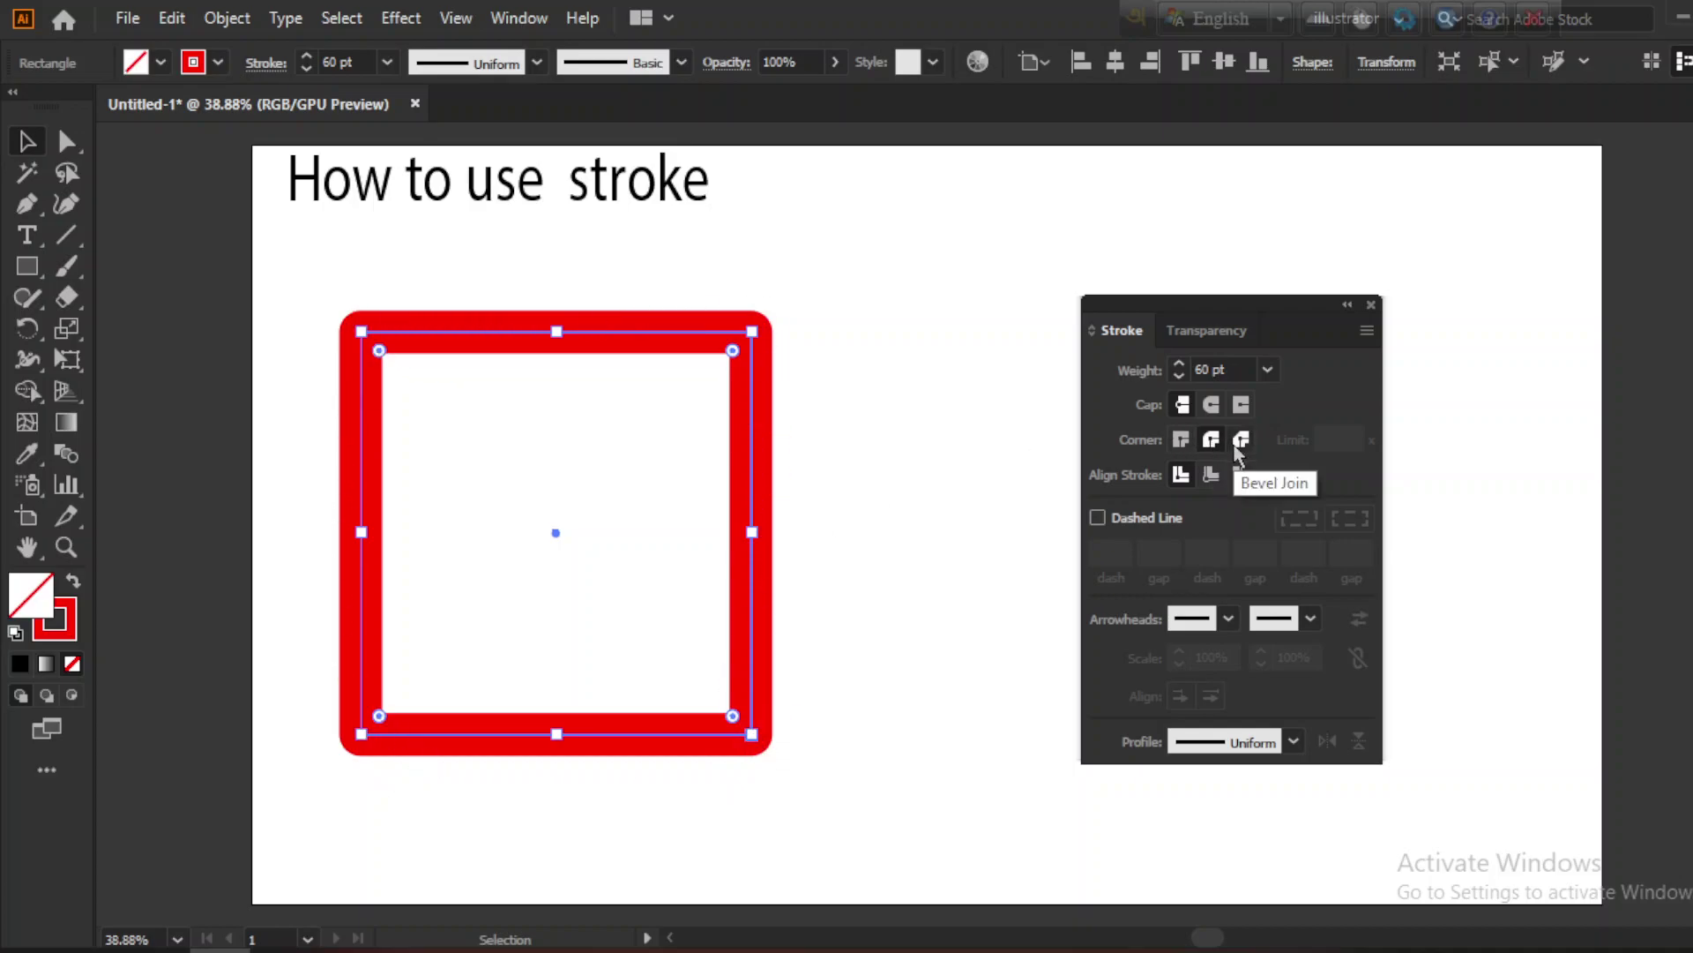
{"action": "left_click", "coordinate": [1242, 444]}
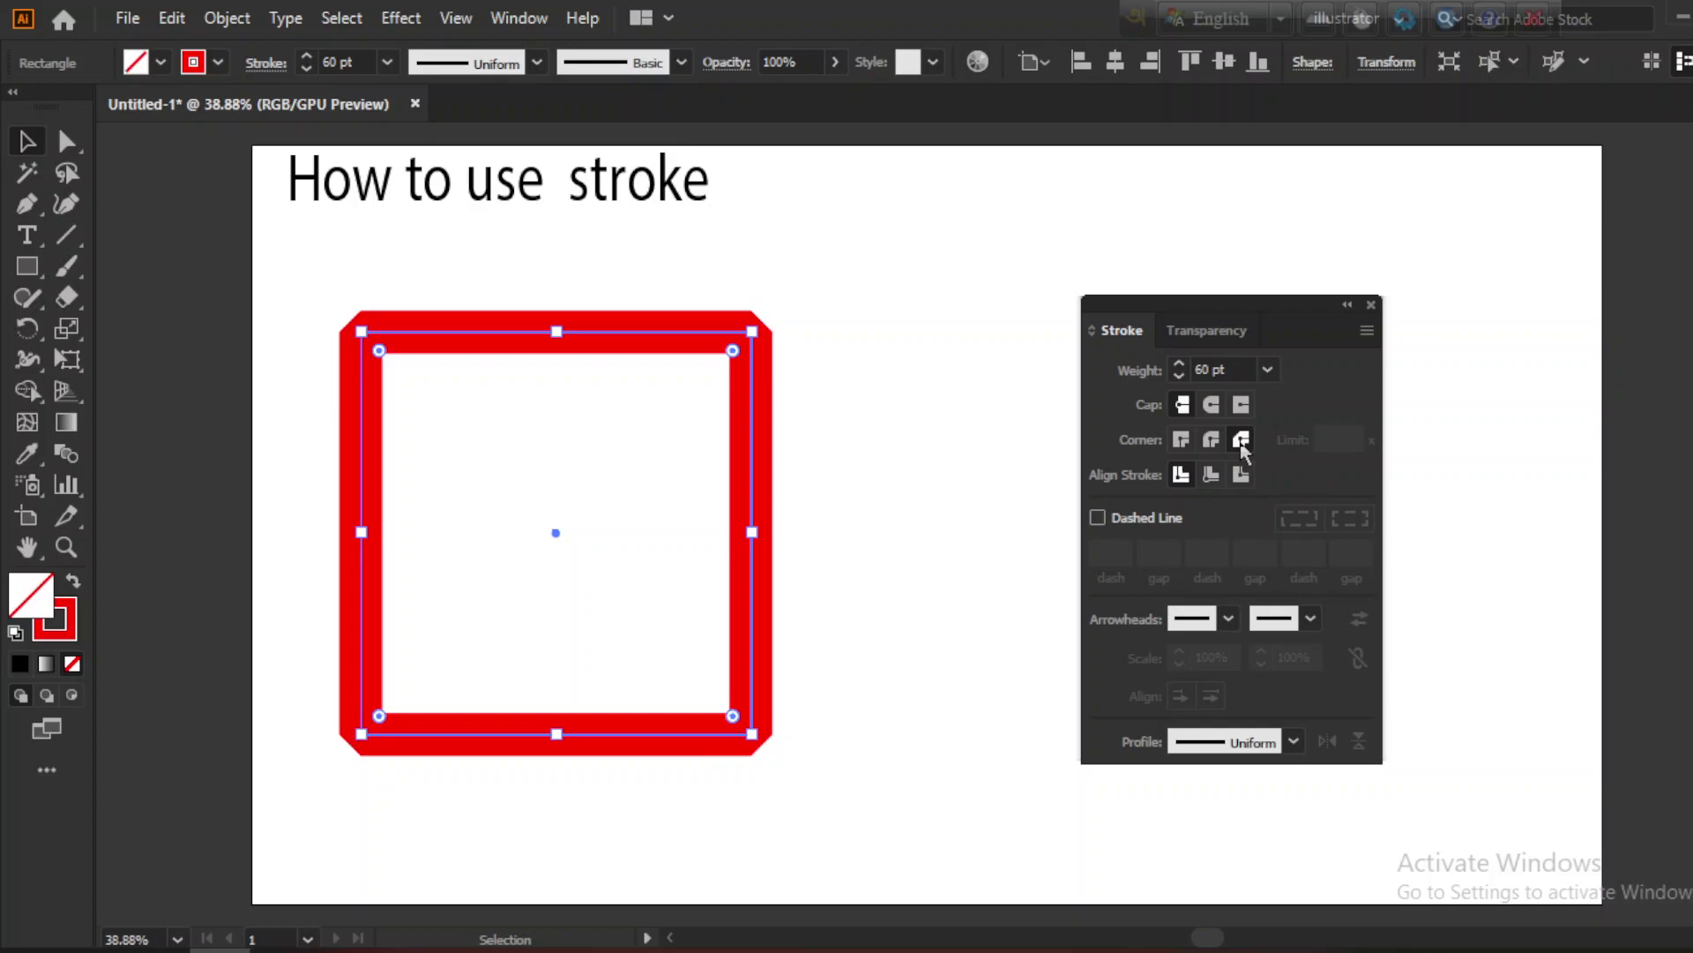
{"action": "left_click", "coordinate": [1180, 441]}
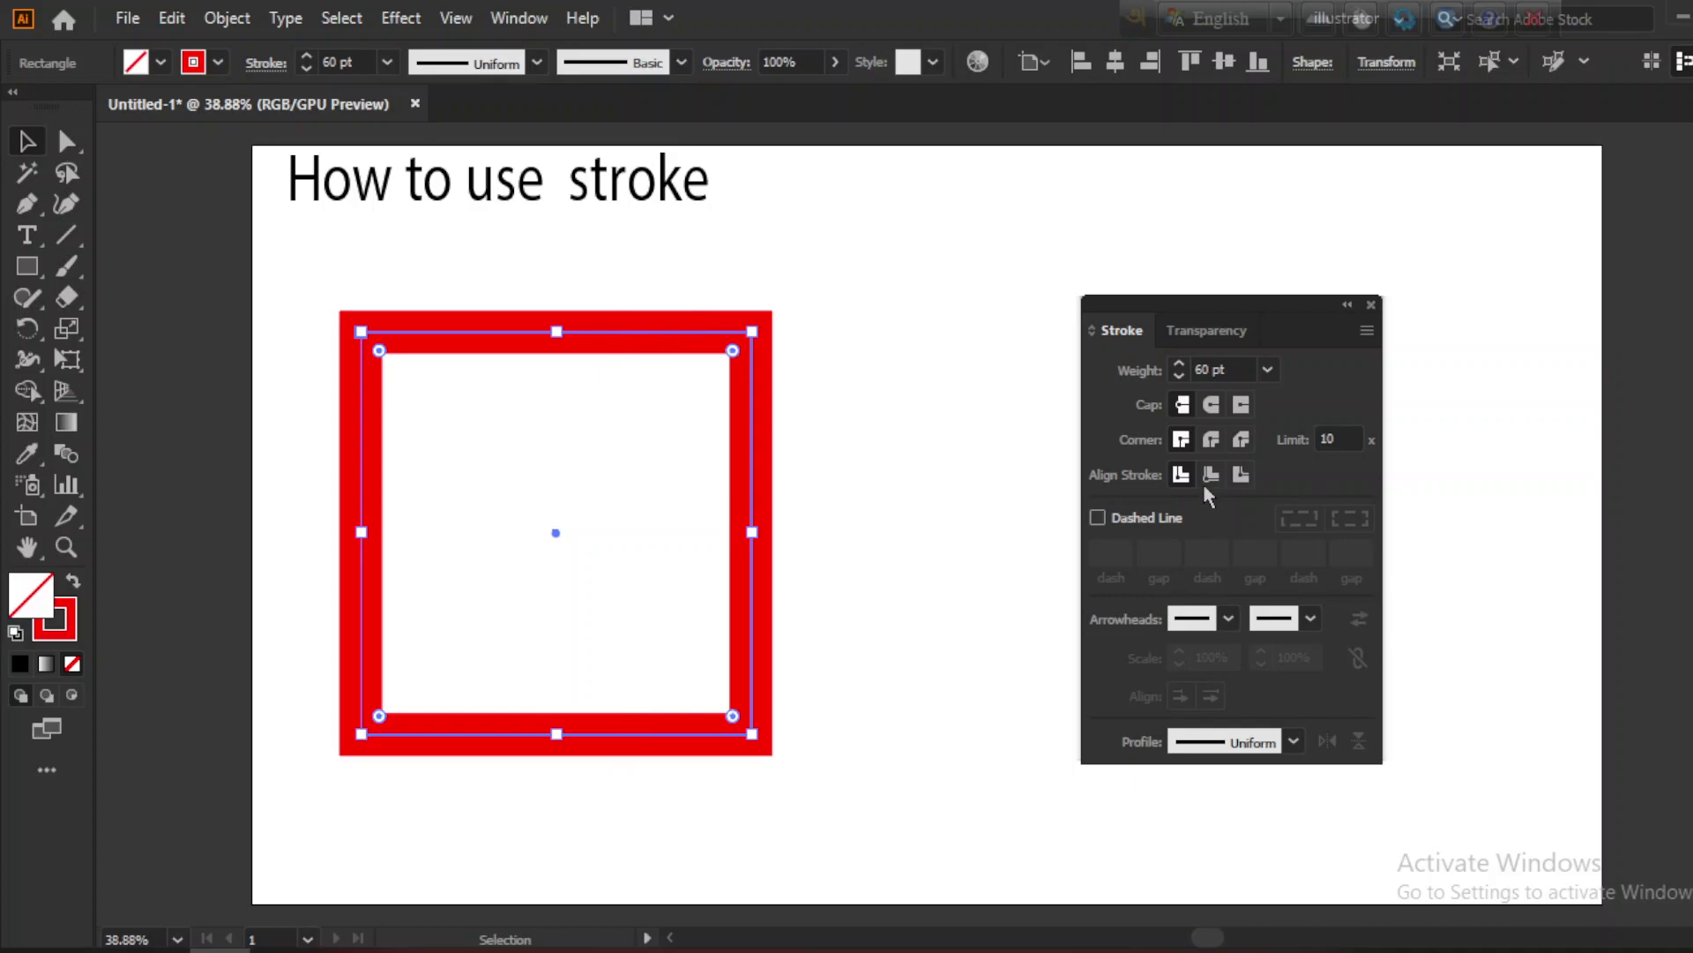
Compare inside and outside stroke alignment, settle on Center, and enable Dashed Line.
{"action": "left_click", "coordinate": [1211, 476]}
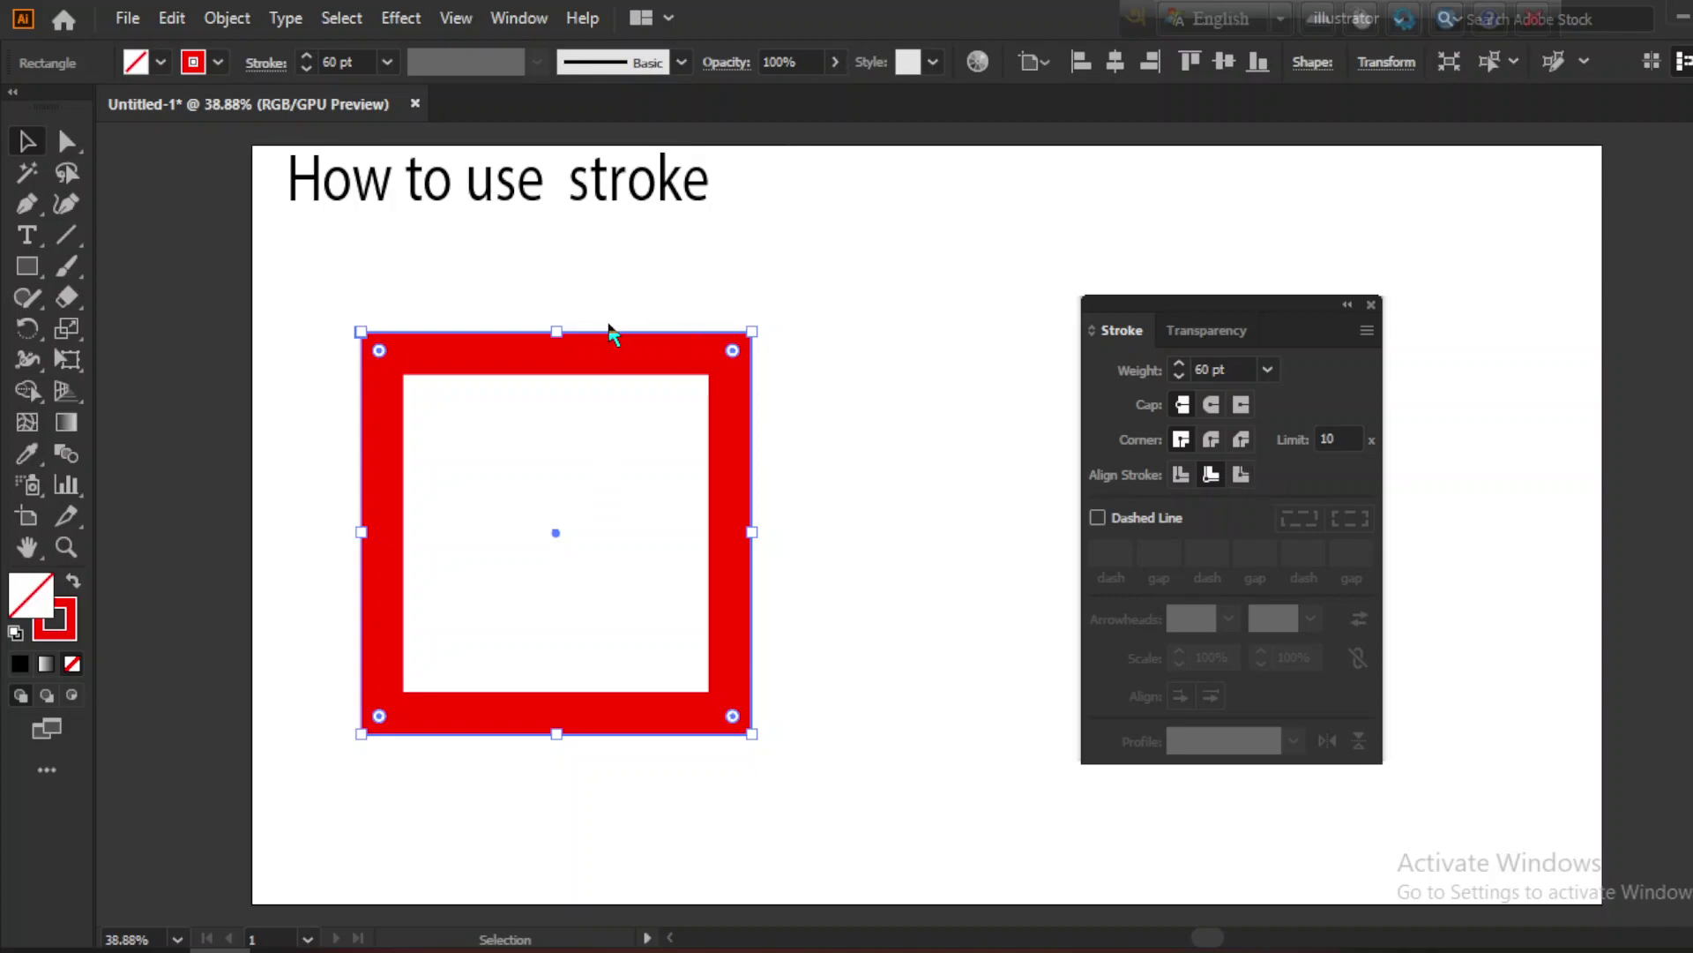
{"action": "left_click", "coordinate": [1242, 475]}
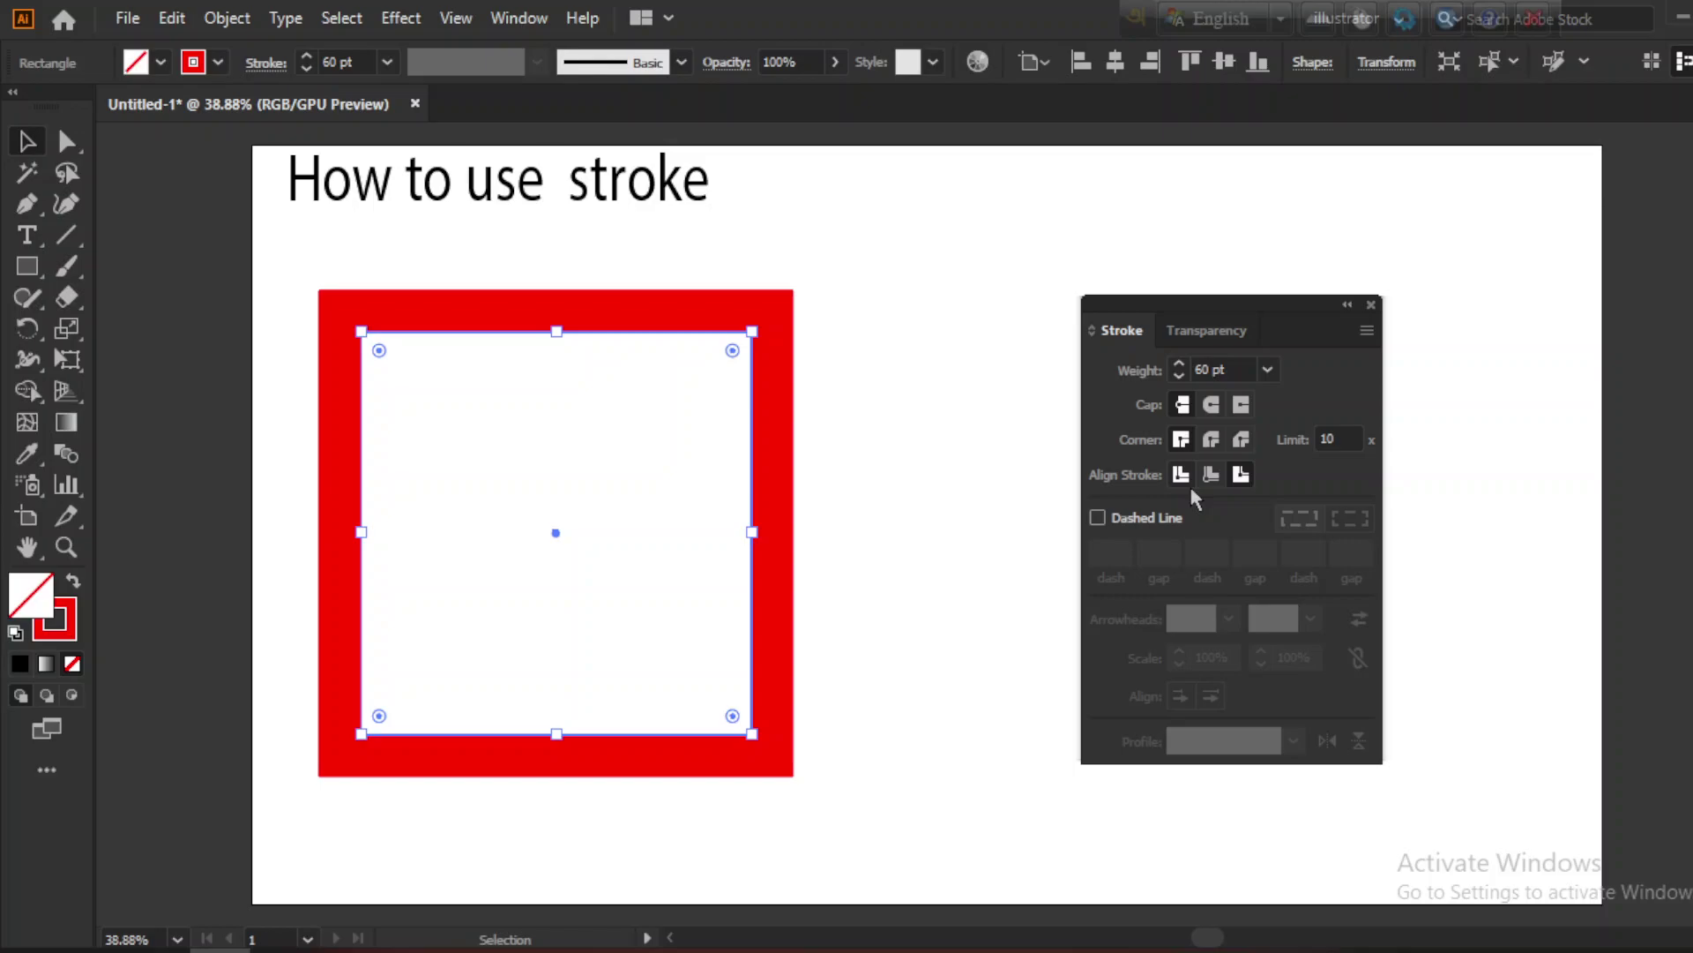
{"action": "left_click", "coordinate": [1211, 475]}
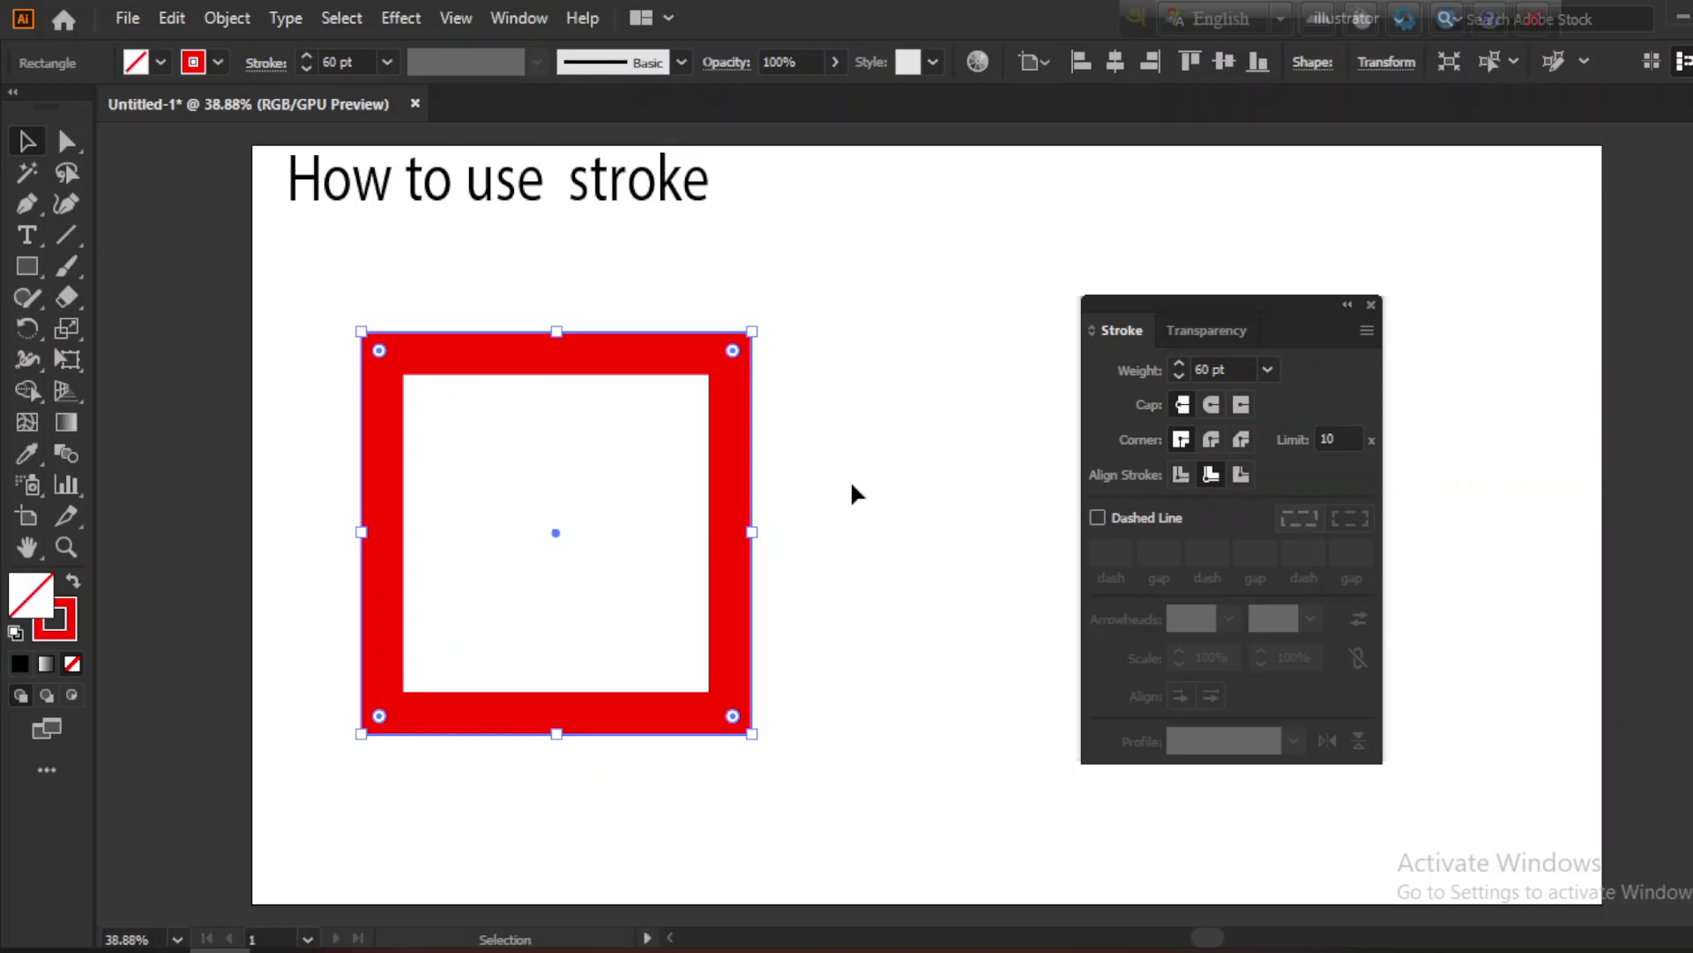
{"action": "left_click", "coordinate": [1181, 475]}
{"action": "left_click", "coordinate": [1098, 519]}
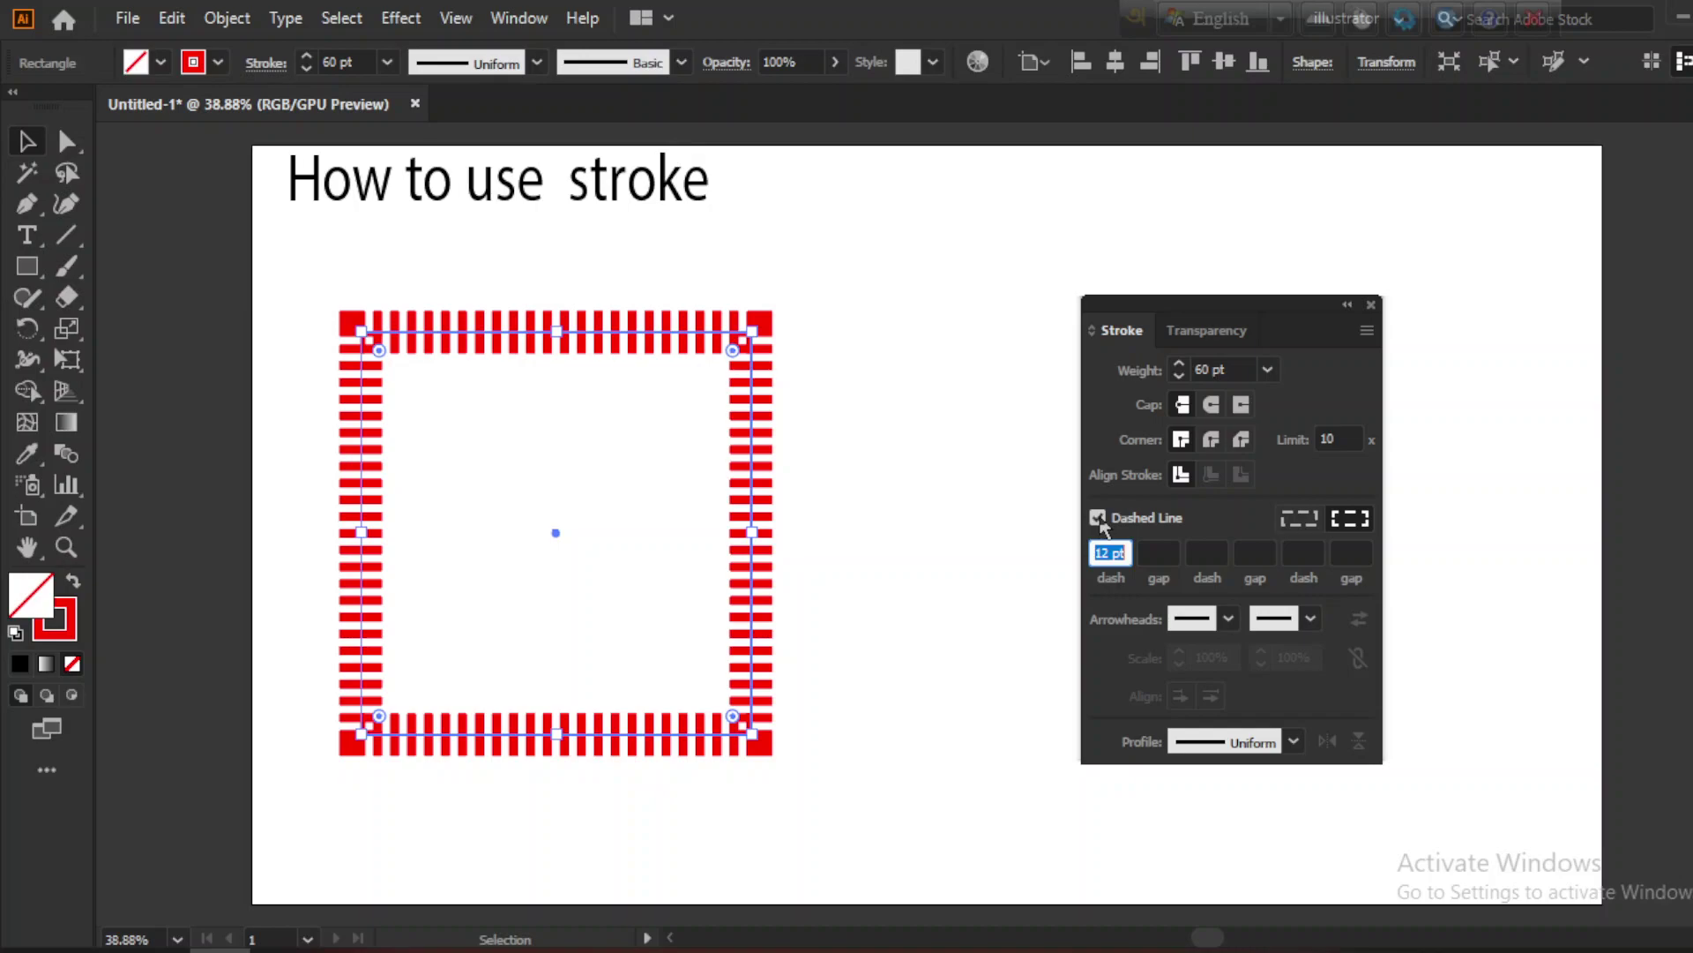
Set the first dash to 12 pt and enter a 4 pt gap.
{"action": "left_click", "coordinate": [1106, 551]}
{"action": "key", "text": "Tab"}
{"action": "type", "text": "4"}
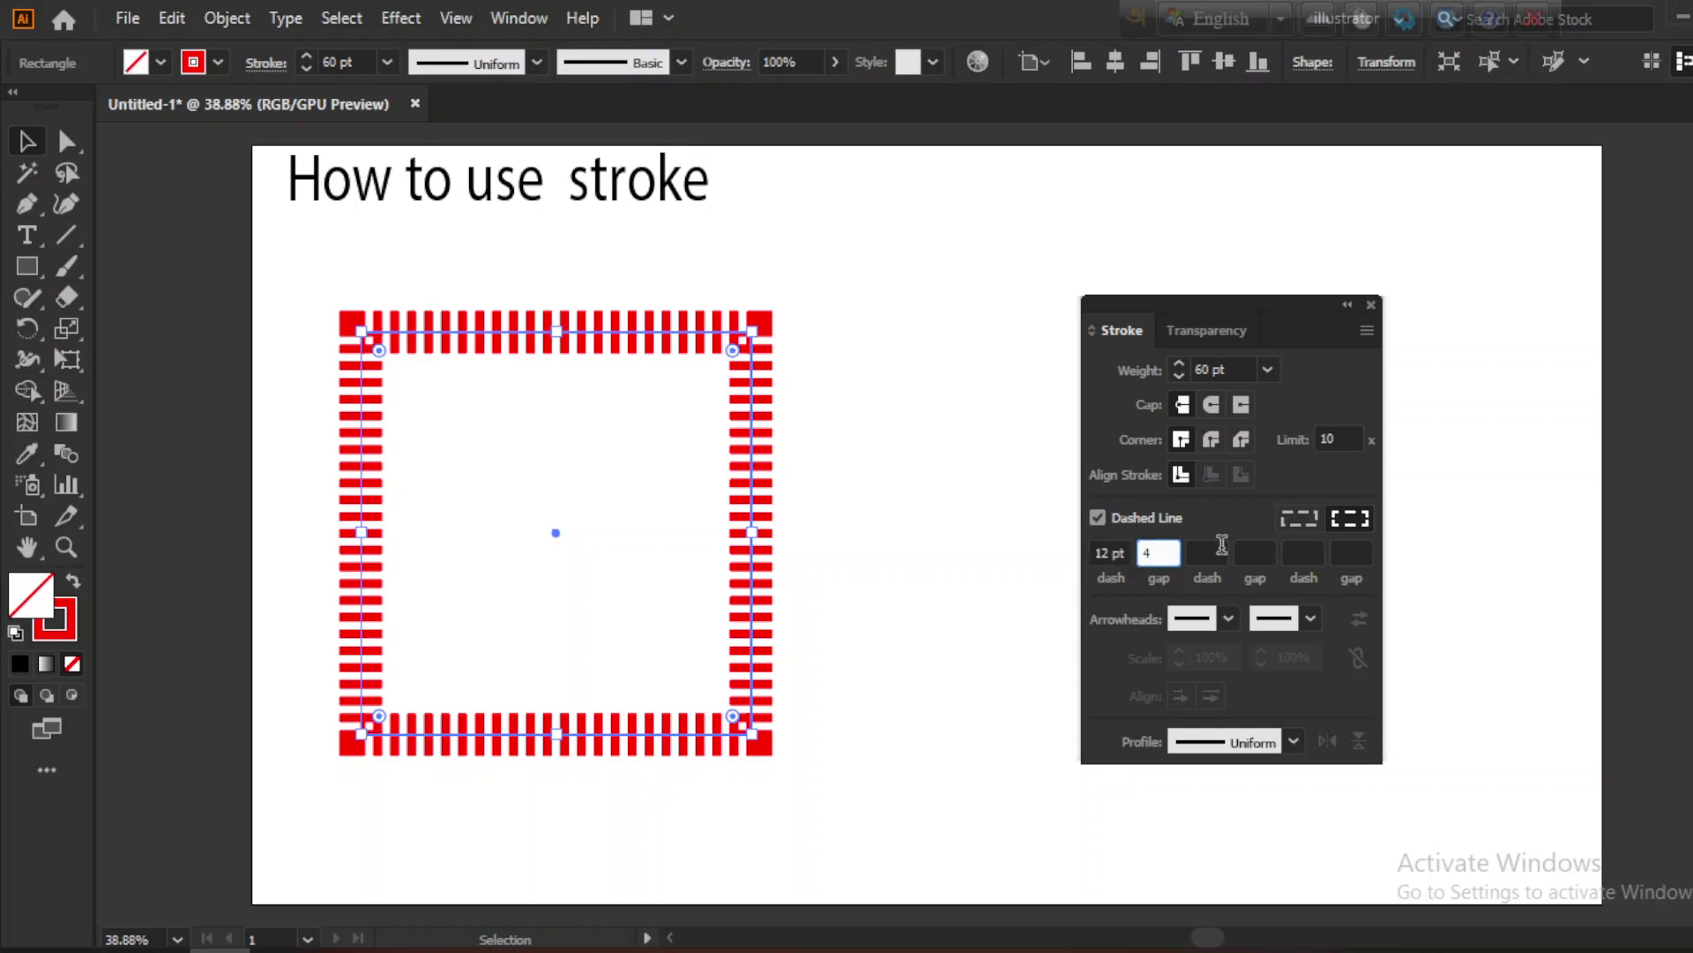